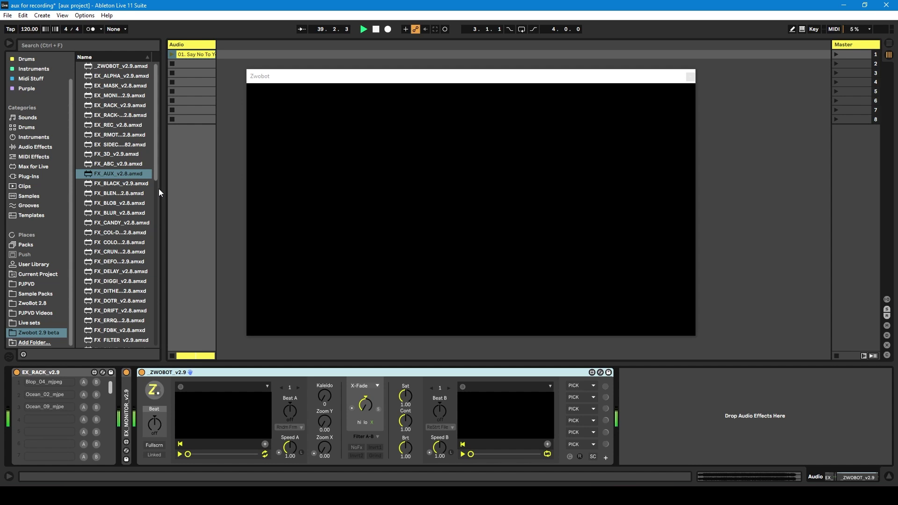
Step: Add FX_AUX_v2.8 after the ZWOBOT device and turn on its Cam input with the Microsoft LifeCam HD-3000
left_click_drag(112, 173, 643, 398)
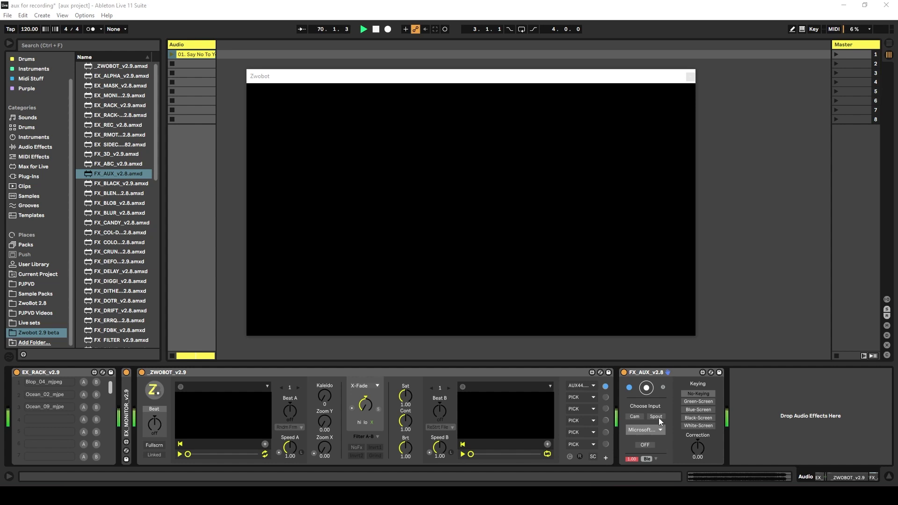
left_click(635, 417)
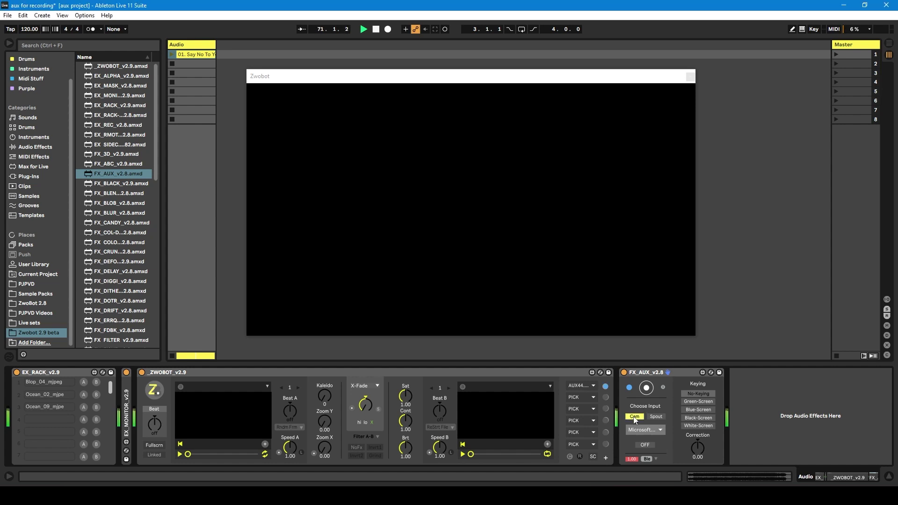
left_click(660, 429)
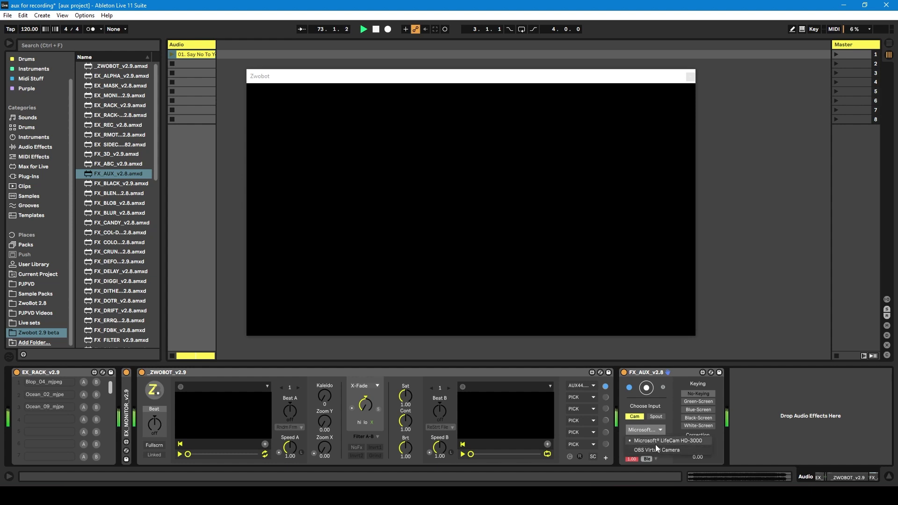
left_click(655, 441)
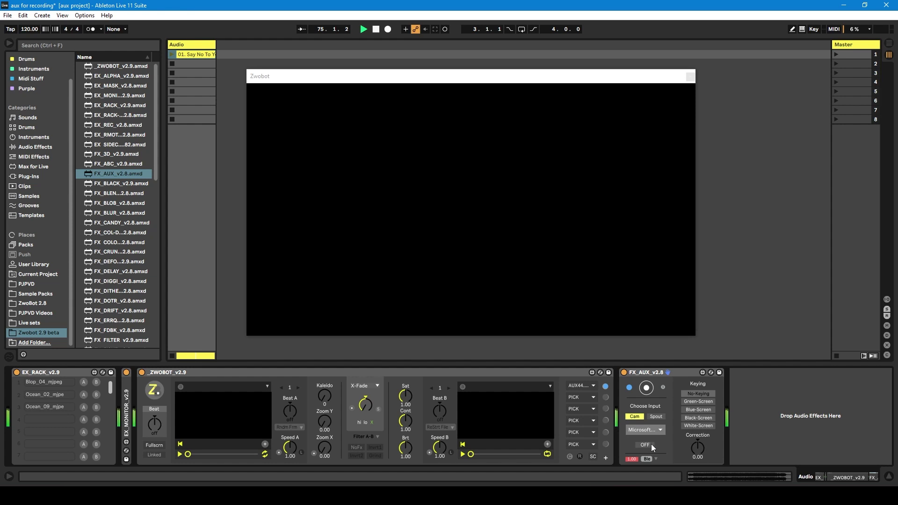
left_click(646, 445)
Step: Try adding FX_DEFORM_v2.9 and FX_DOTR_v2.8 after the FX_AUX device, deleting each one again
left_click_drag(119, 262, 820, 414)
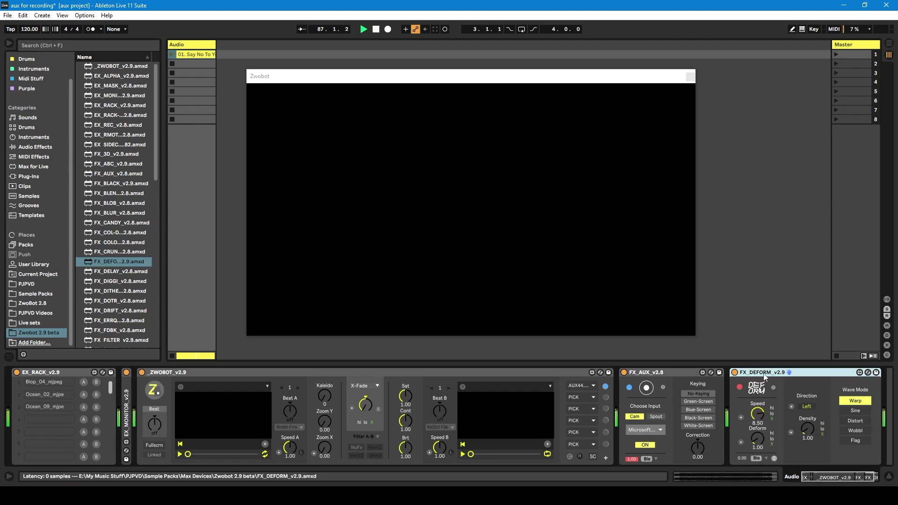
key("Delete")
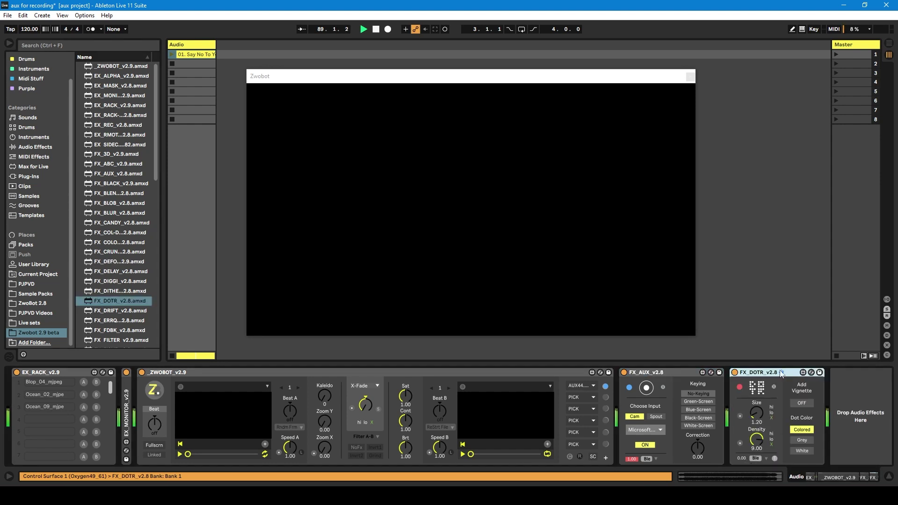
key("Delete")
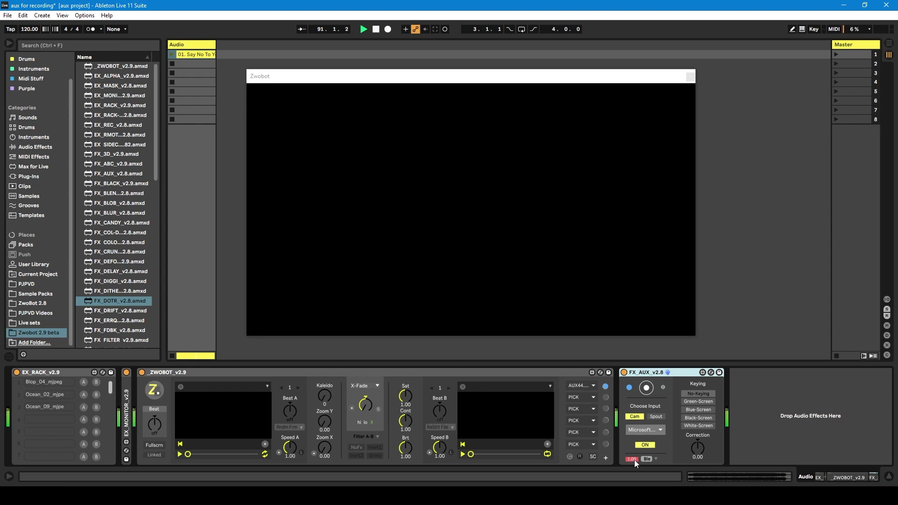
Step: Lower the FX_AUX device's mix value to 0.00, leaving its blend mode off
left_click(646, 458)
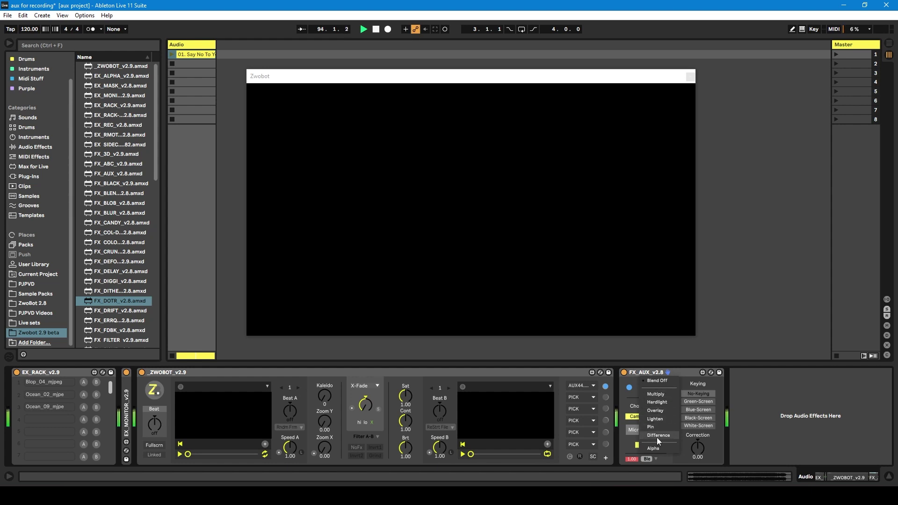
left_click(630, 459)
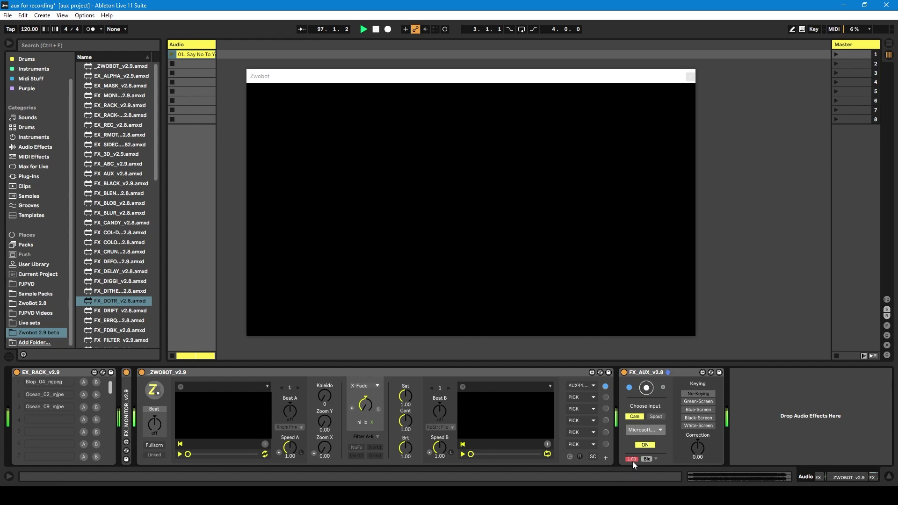
left_click_drag(632, 459, 632, 504)
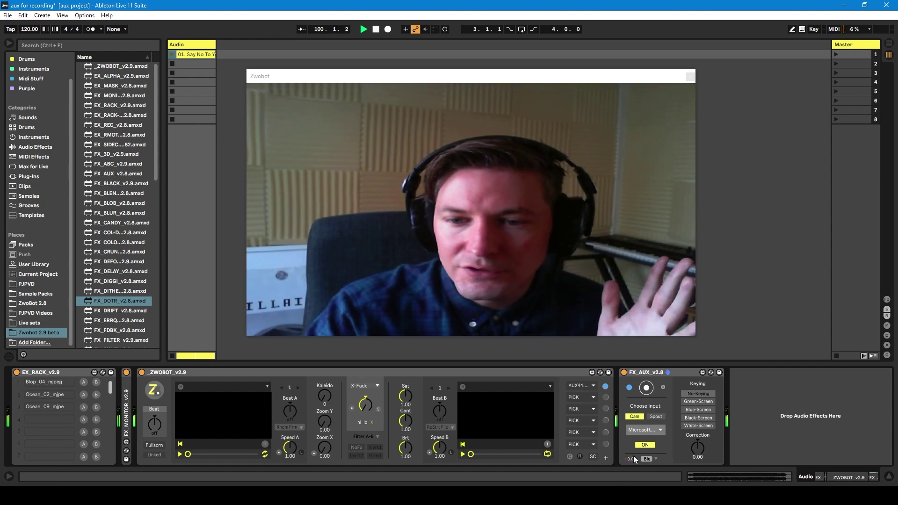
Step: Load Blop_04 into channel A and Ocean_02 into channel B, and test the FX_AUX mix at about 0.52 before returning it to 0.00
left_click(83, 394)
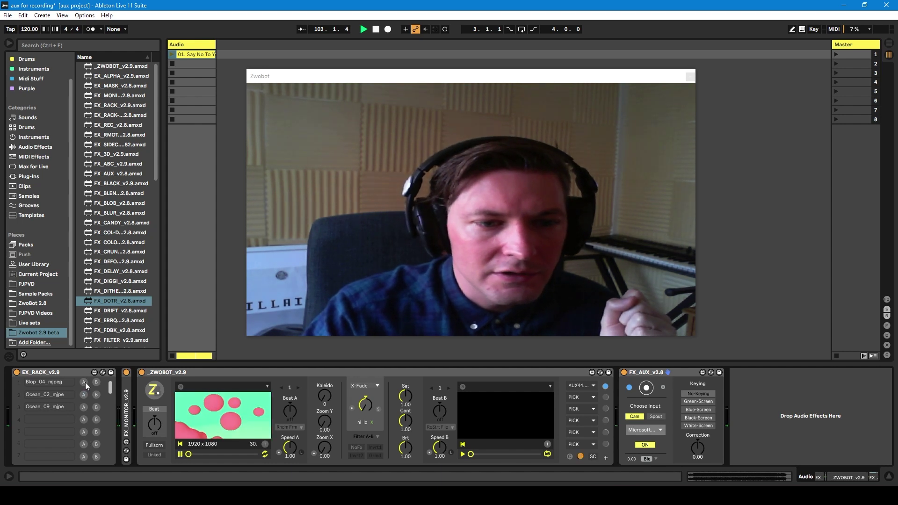
left_click(95, 396)
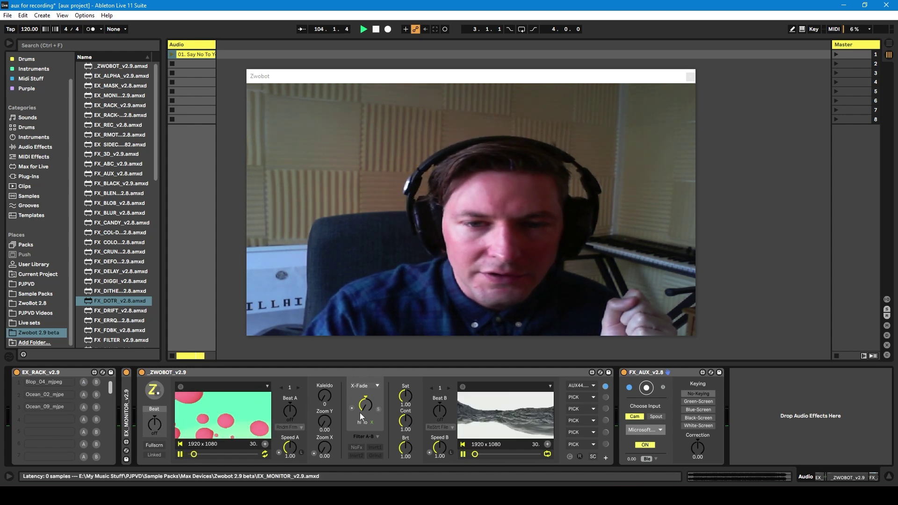
left_click_drag(633, 459, 632, 431)
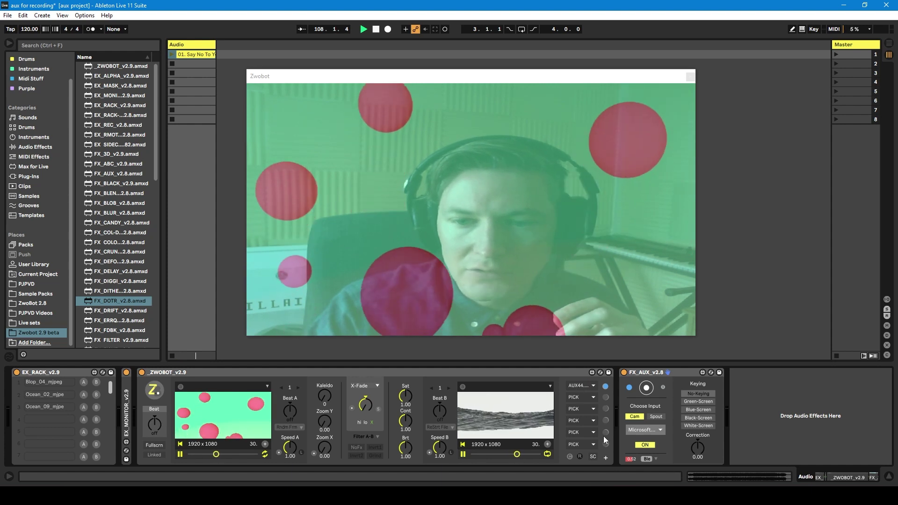
left_click_drag(631, 459, 631, 467)
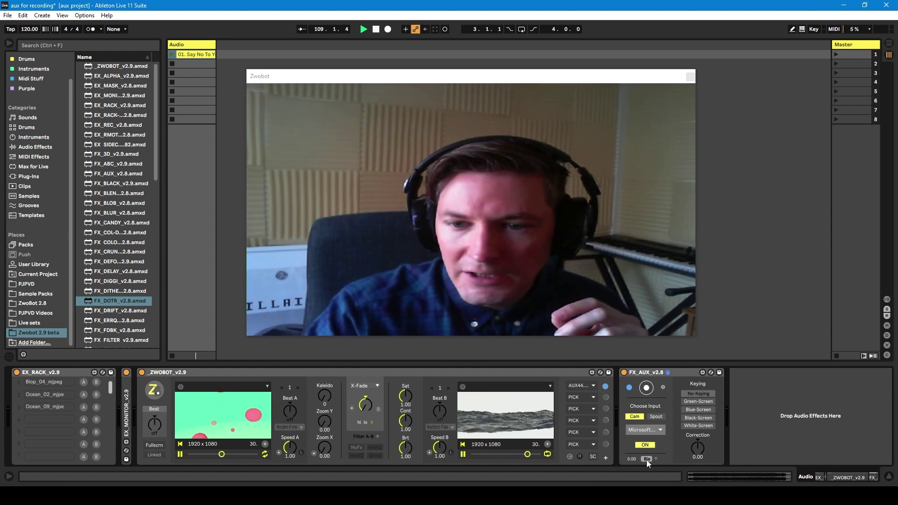
Step: Try the FX_AUX blend modes, including Multiply, Lighten, Difference, Hardlight and Pin, and set it back to Blend Off
left_click(650, 458)
left_click(653, 395)
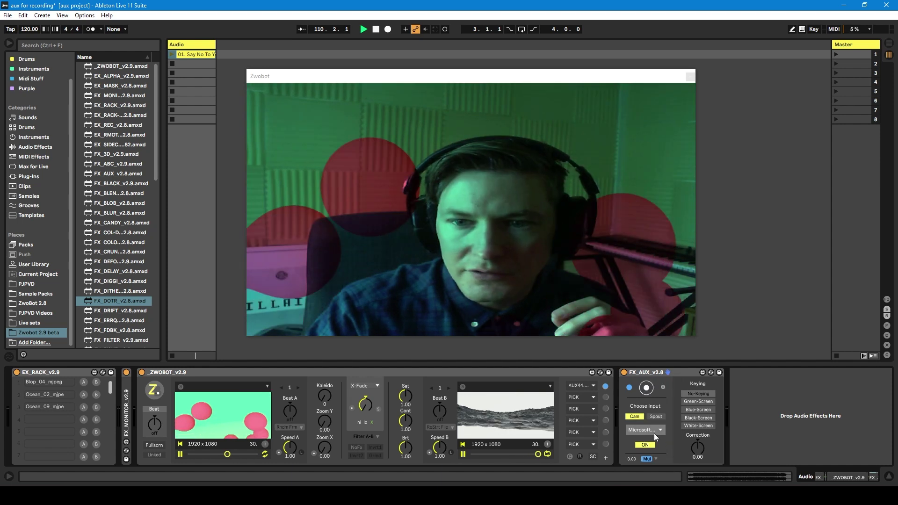
left_click(647, 458)
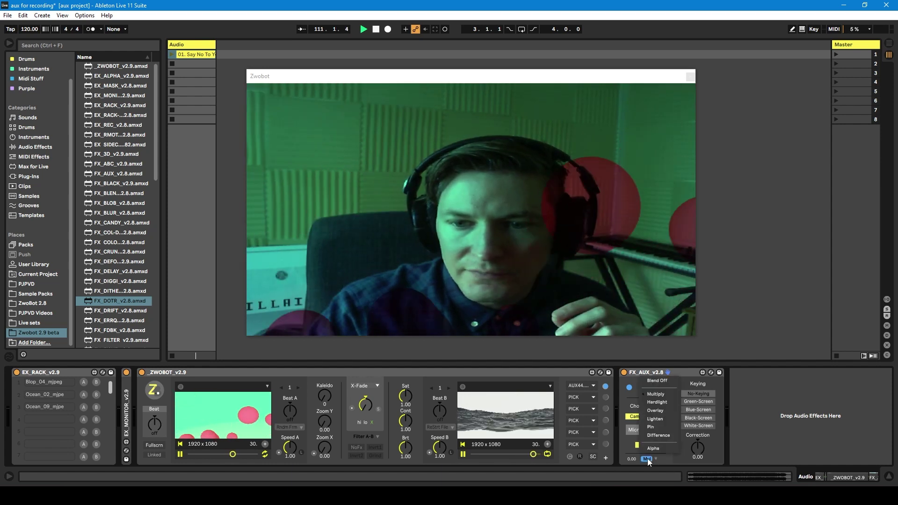
left_click(649, 412)
left_click(656, 459)
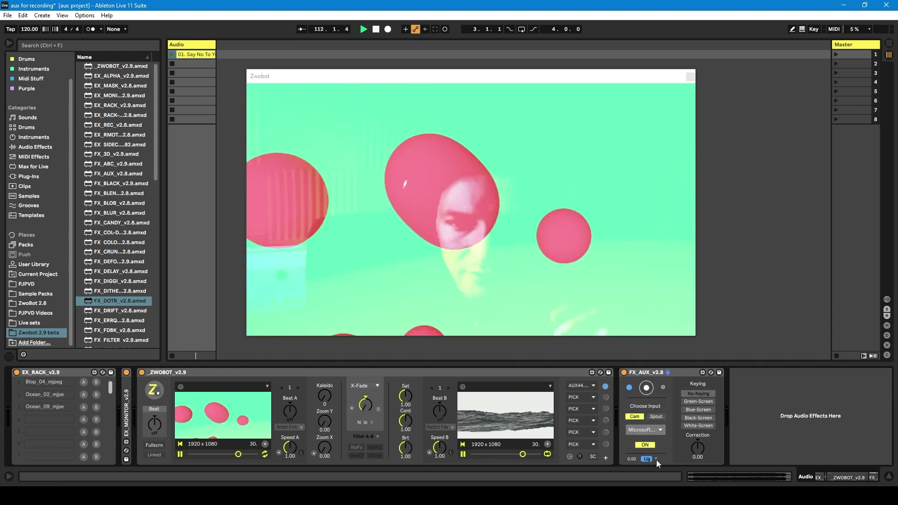
left_click(655, 460)
scroll(656, 460, "down", 2)
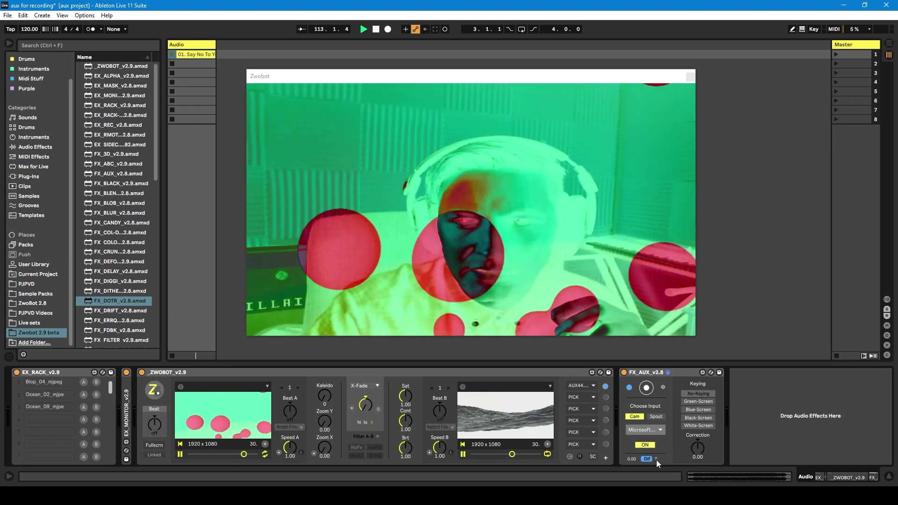
scroll(656, 459, "down", 3)
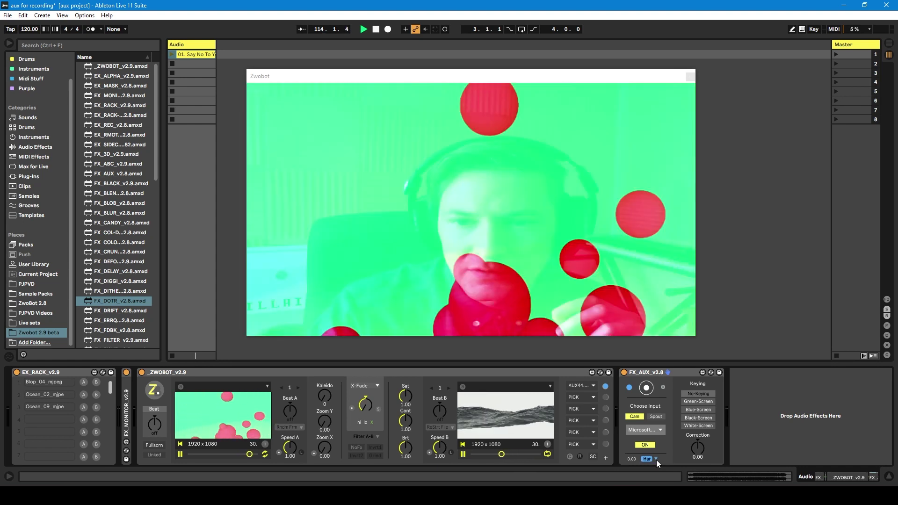
scroll(655, 460, "up", 5)
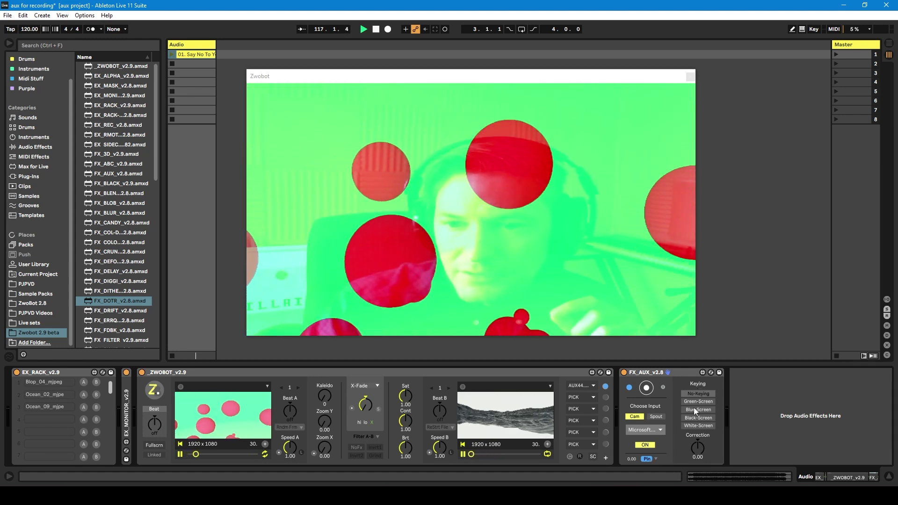
left_click(649, 460)
left_click(656, 380)
Step: Try the Black-Screen and White-Screen keying modes on the FX_AUX device
left_click(697, 402)
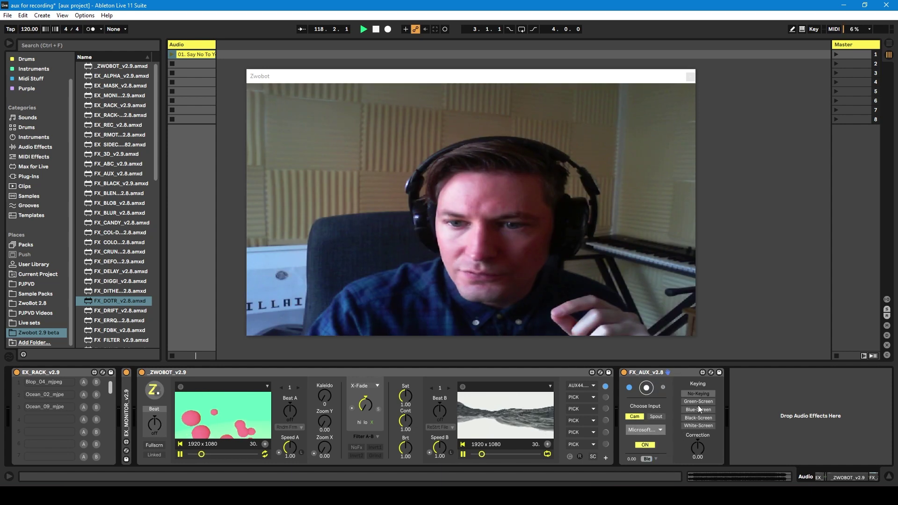
left_click(698, 419)
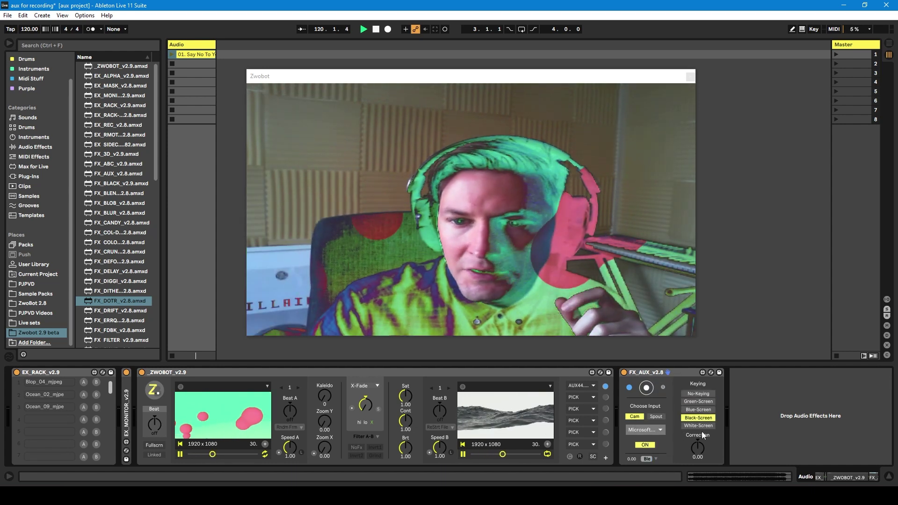
left_click(699, 425)
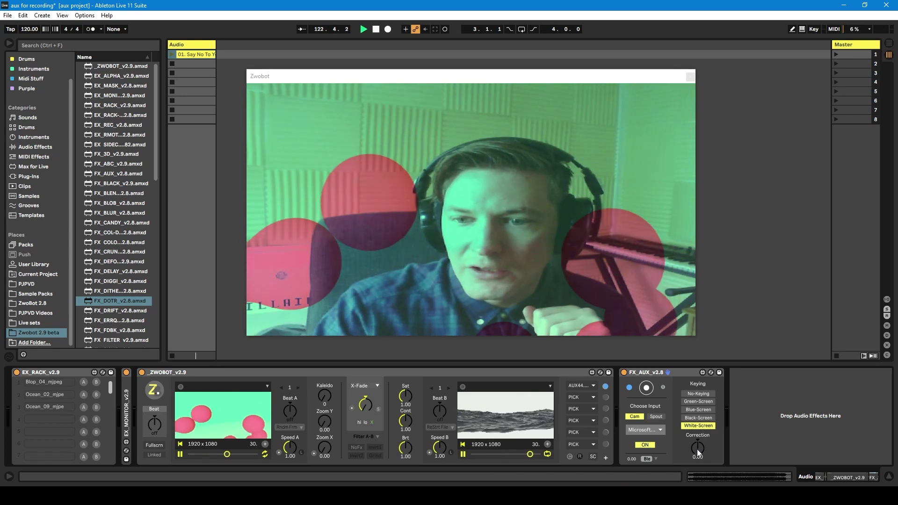
Step: Try Green-Screen keying on the FX_AUX device with Correction at 1.00, and switch the keying to Blue-Screen
left_click(705, 402)
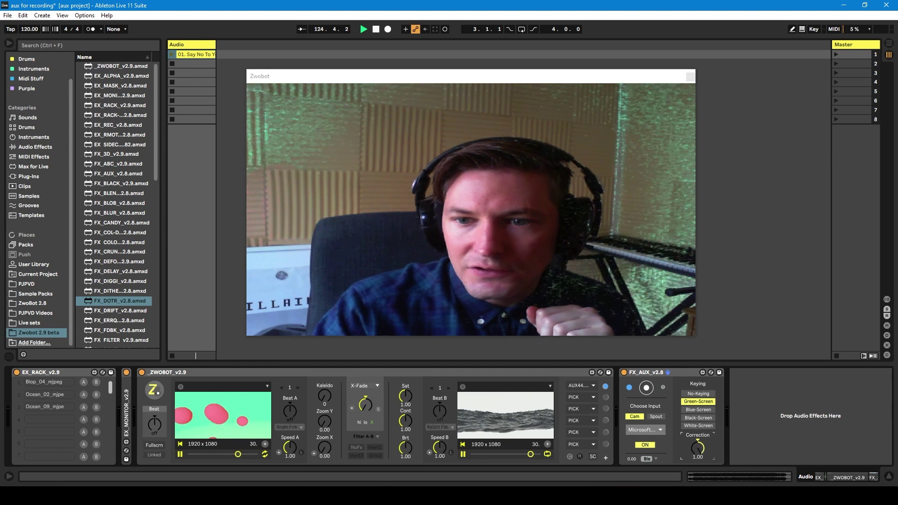
left_click_drag(698, 449, 685, 416)
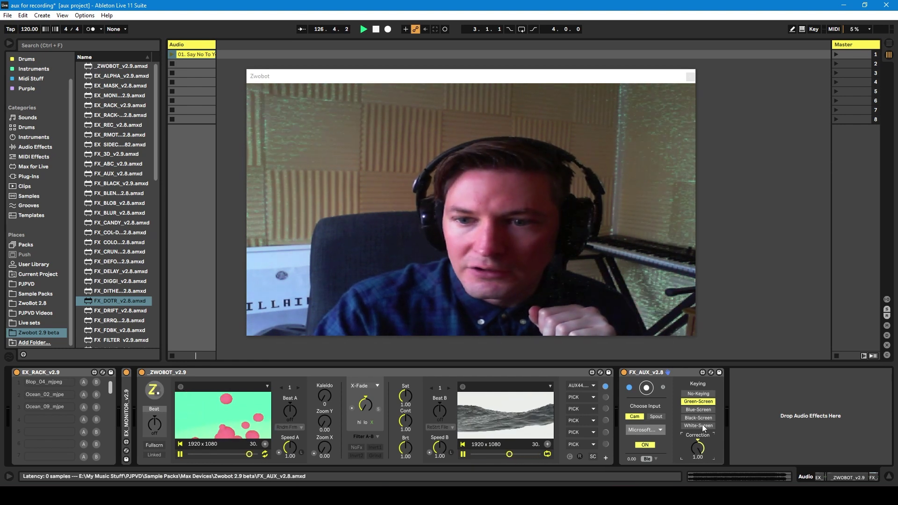
left_click(700, 409)
mouse_move(698, 448)
left_mouse_down()
mouse_move(698, 468)
mouse_move(698, 448)
left_mouse_up()
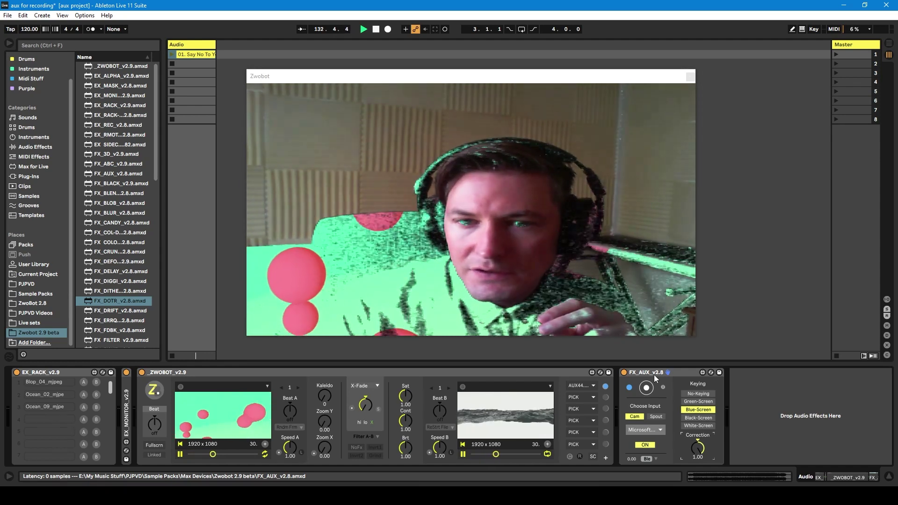
left_click(685, 410)
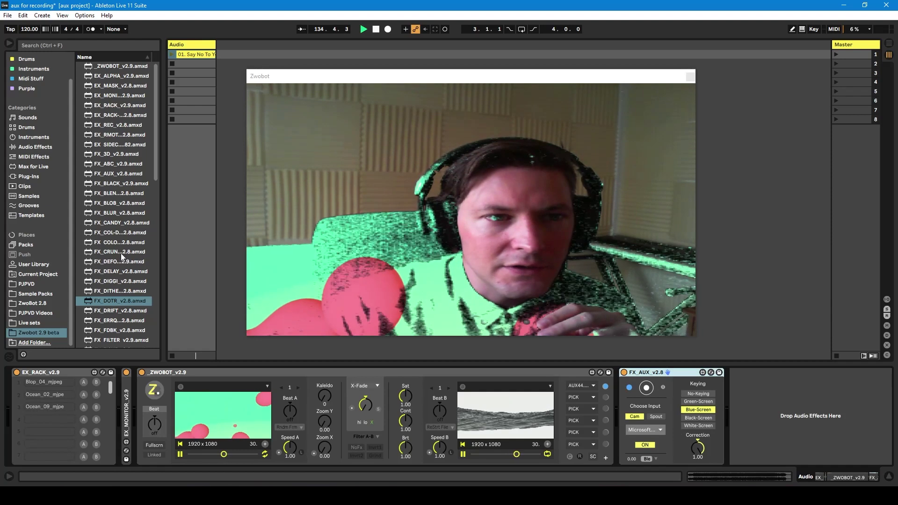
Step: Add two more FX_AUX_v2.8 devices at the end of the chain and set the first one's keying to No-Keying
left_click(113, 174)
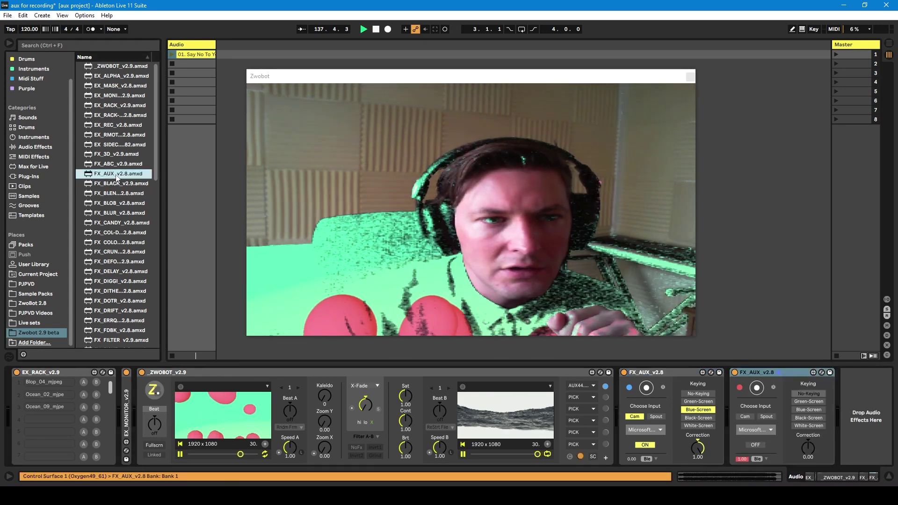
left_click_drag(861, 390, 861, 393)
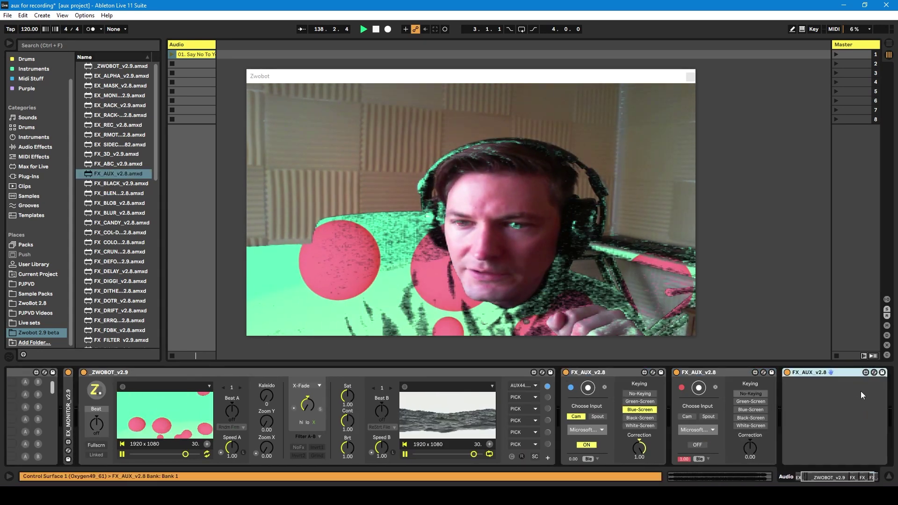
left_click(522, 456)
left_click(643, 395)
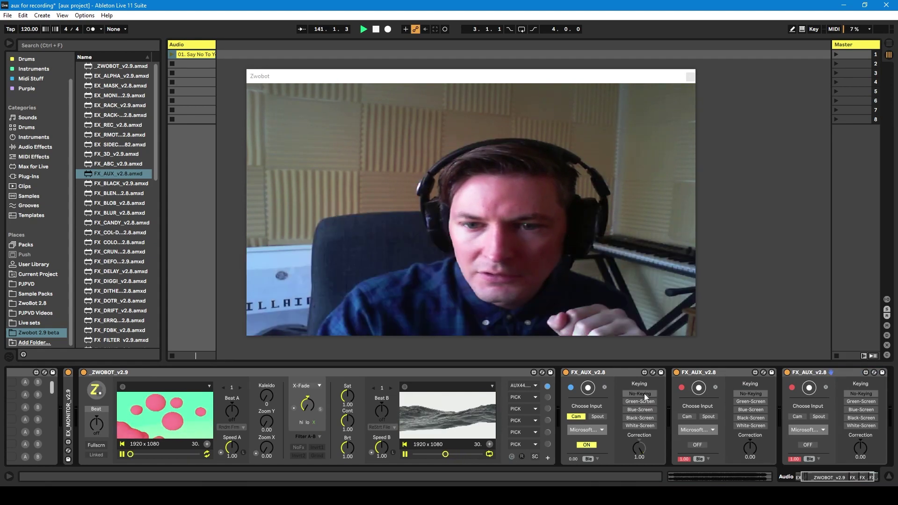
Step: Assign the two new FX_AUX devices, AUX47 and AUX48, to the second and third effect slots of ZWOBOT
left_click(533, 396)
left_click(528, 415)
left_click(536, 409)
left_click(529, 425)
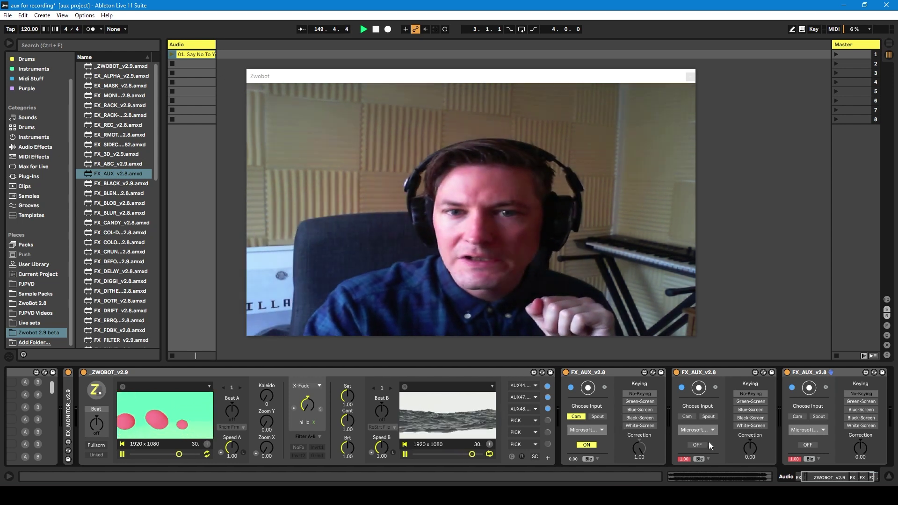
Step: Set the second FX_AUX device to Cam input with its mix value at 0.00 and turn it on
left_click(687, 416)
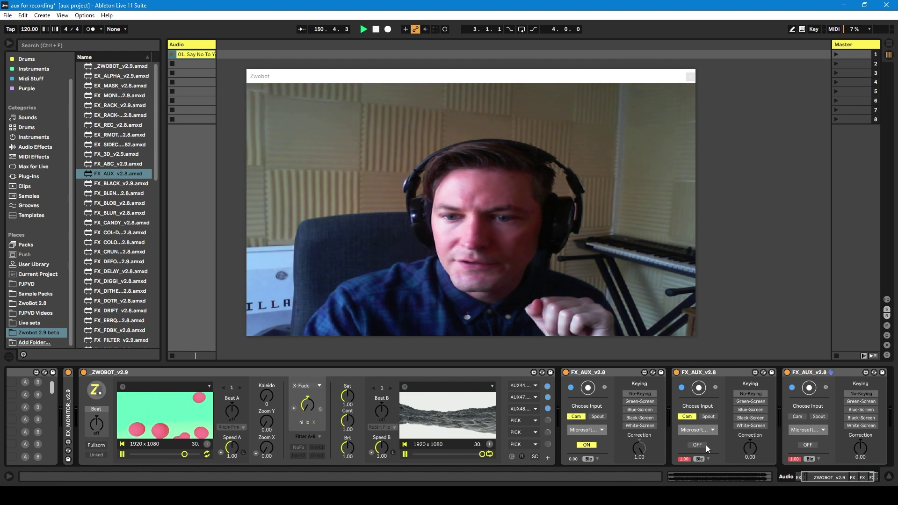
left_click(685, 459)
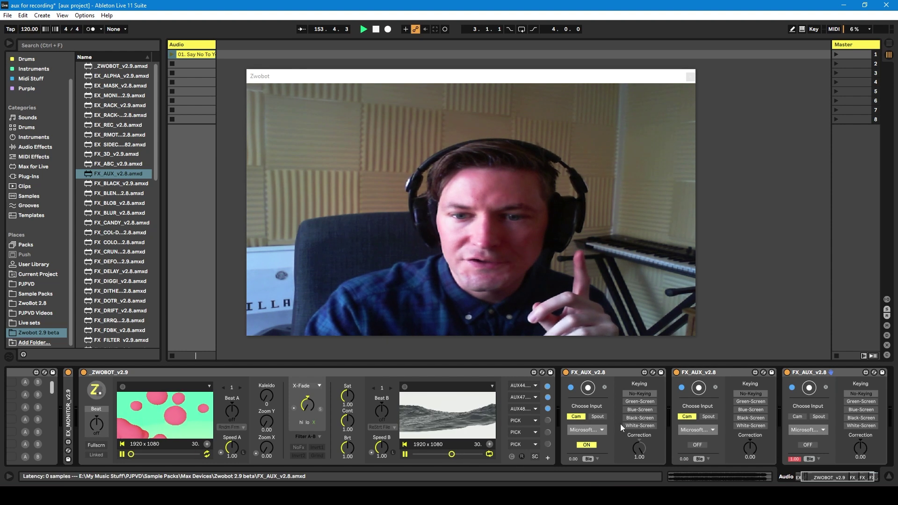
left_click(698, 443)
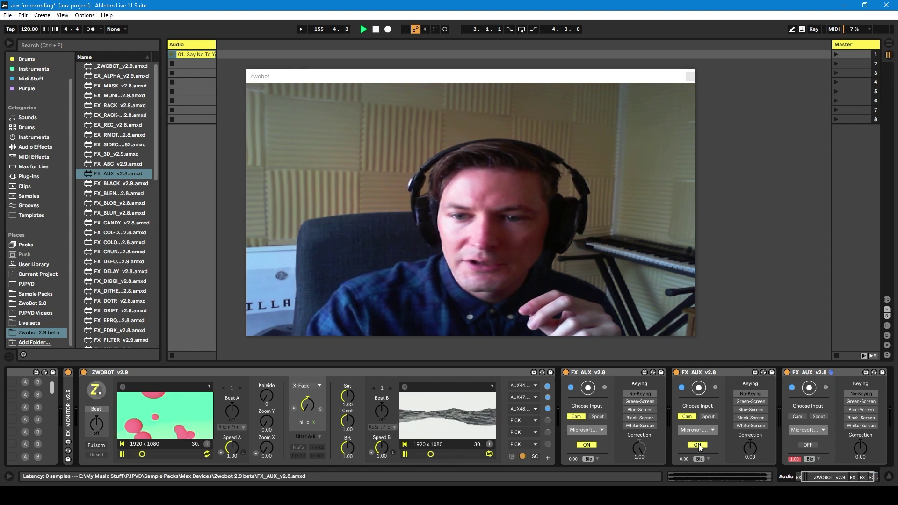
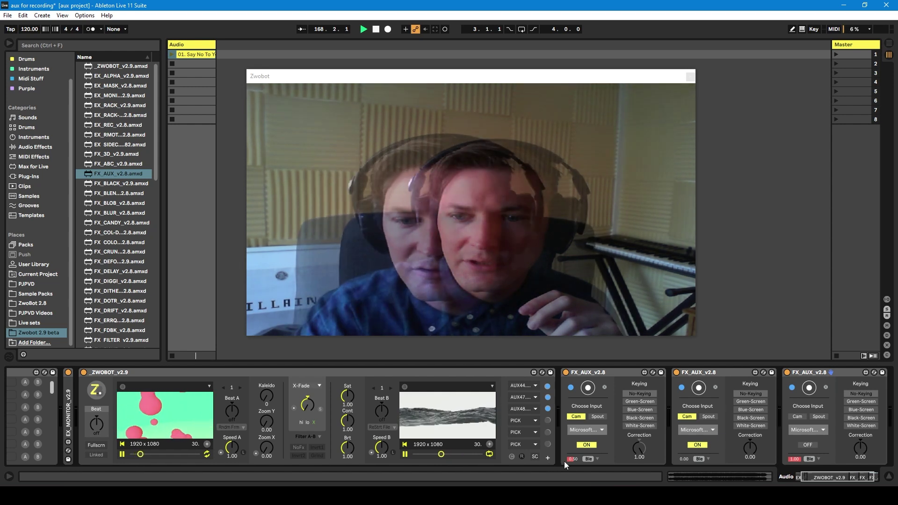
Step: Set the first FX_AUX device's mix to 0.00, try blend modes from Multiply to Difference, and return it to Blend Off
left_click_drag(573, 458, 573, 481)
left_click(599, 458)
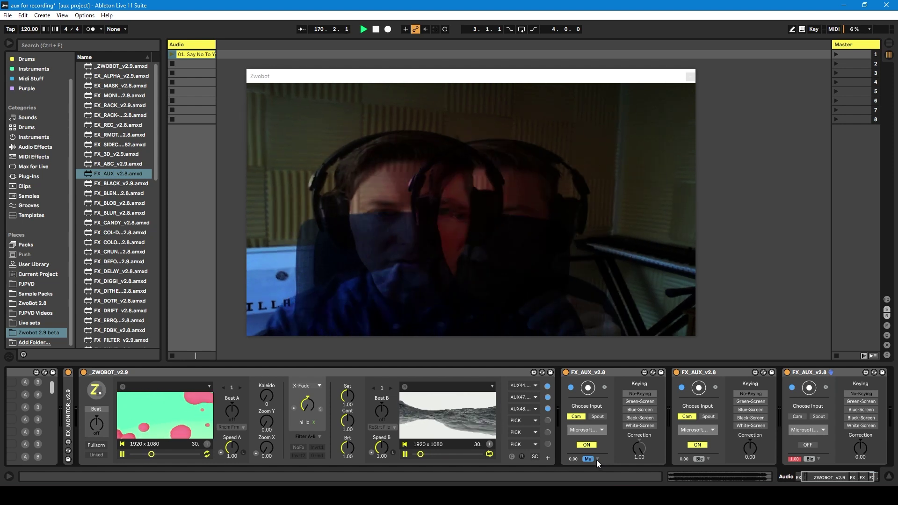
left_click(597, 459)
scroll(596, 460, "down", 2)
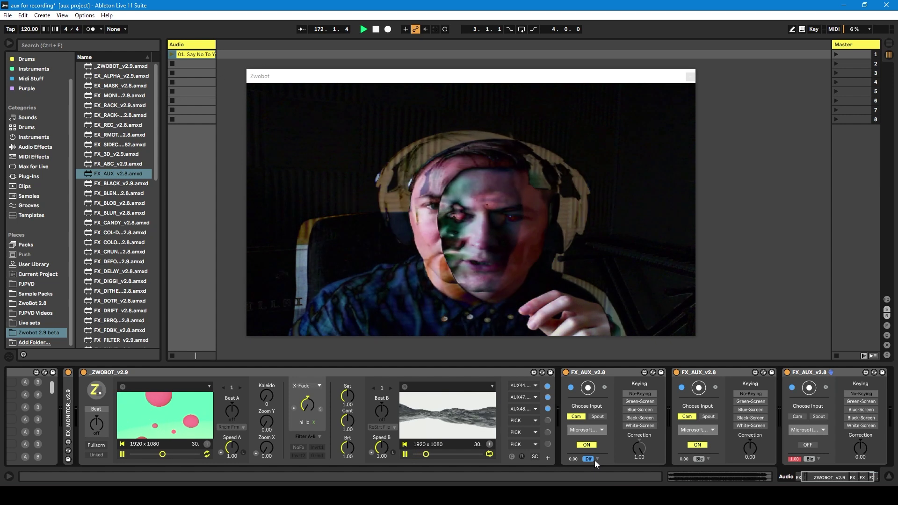
left_click(588, 458)
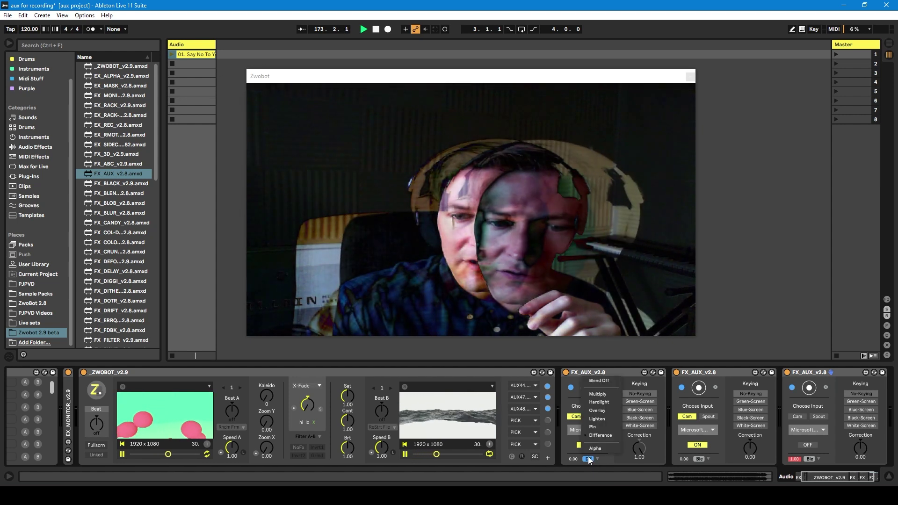
left_click(603, 381)
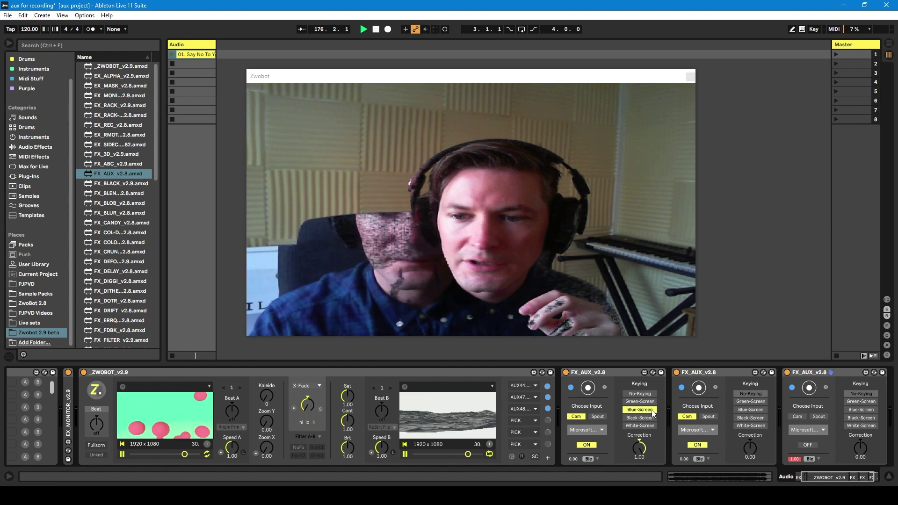
Step: Try White-Screen and No-Keying on the first FX_AUX device and return its keying to Blue-Screen
left_click(648, 426)
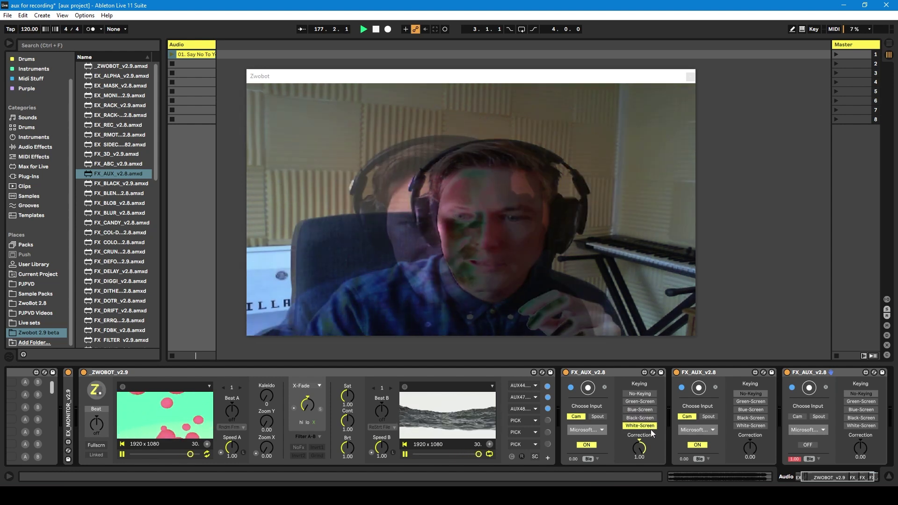
left_click(644, 409)
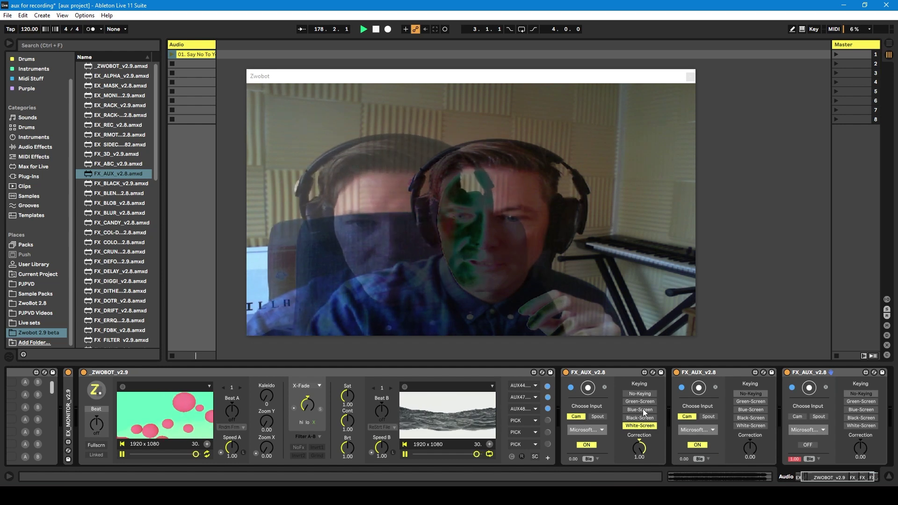
left_click(648, 403)
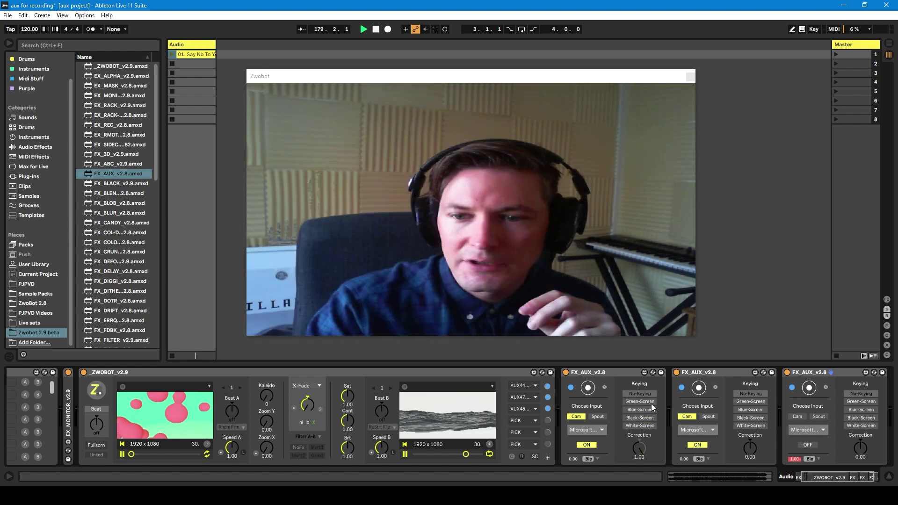
left_click(647, 410)
Step: Raise the first FX_AUX device's mix to 0.19 and step its blend mode through Hardlight to Overlay
left_click_drag(573, 458, 572, 451)
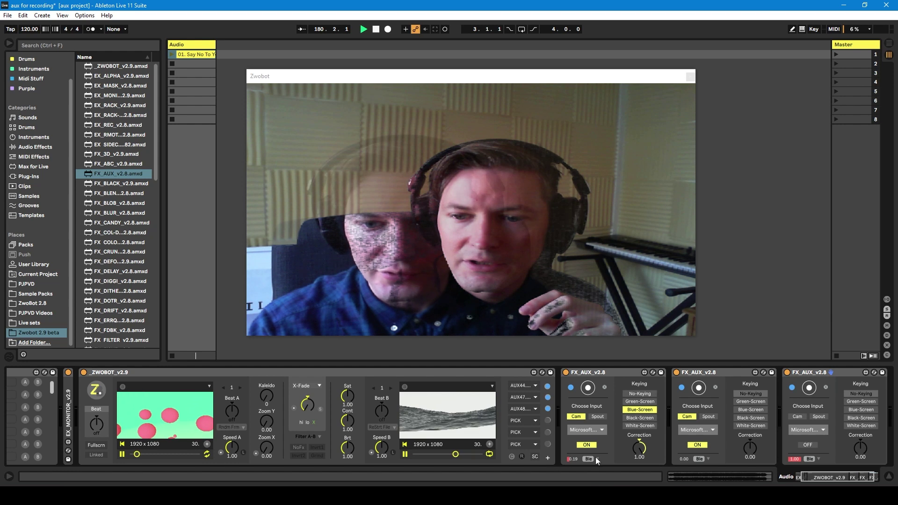
left_click(596, 458)
scroll(599, 461, "down", 1)
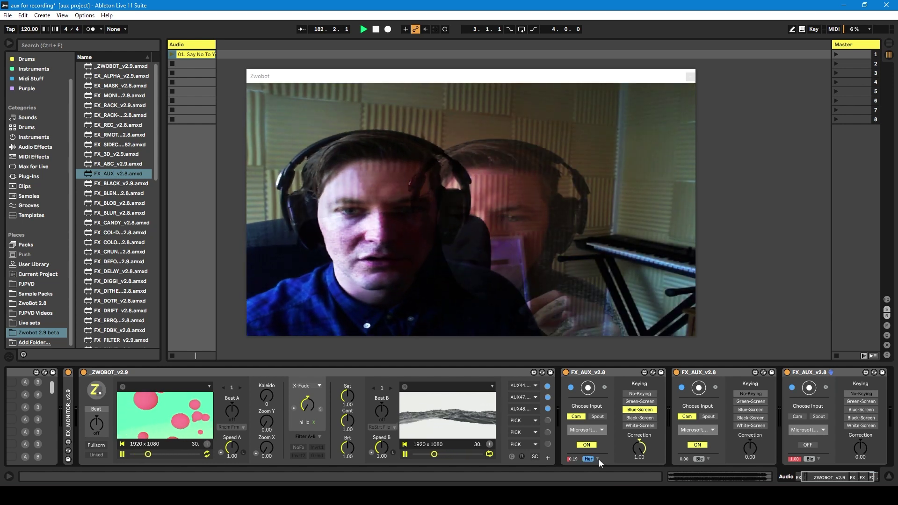
scroll(599, 459, "down", 1)
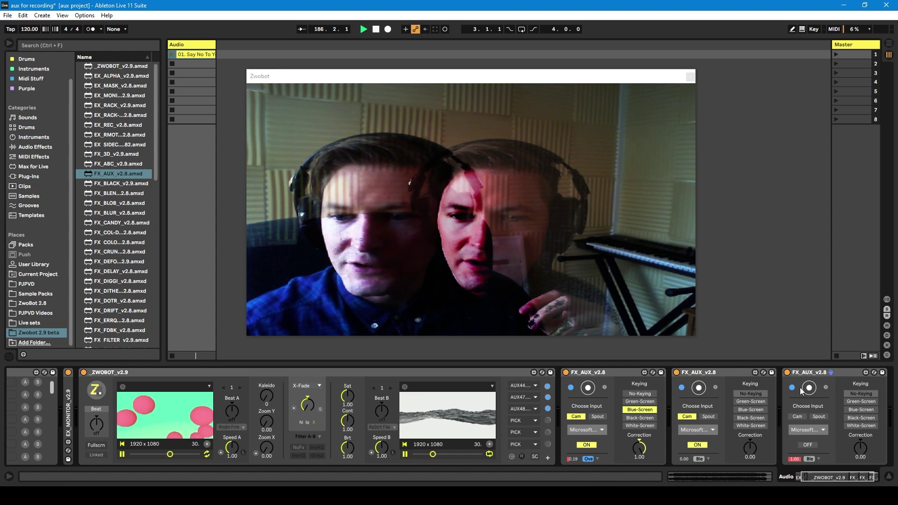
Step: Set the third FX_AUX device to Cam input with its mix at 0.00 and turn it on
left_click(799, 415)
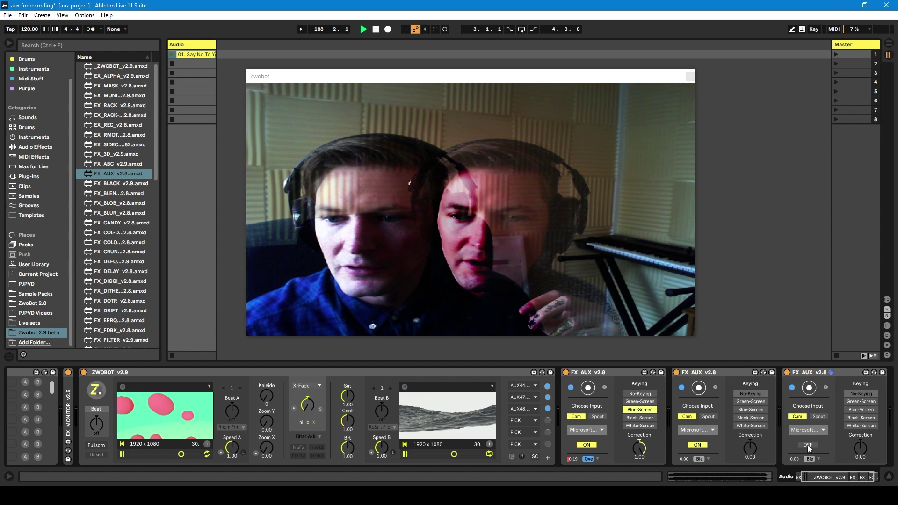
left_click(807, 444)
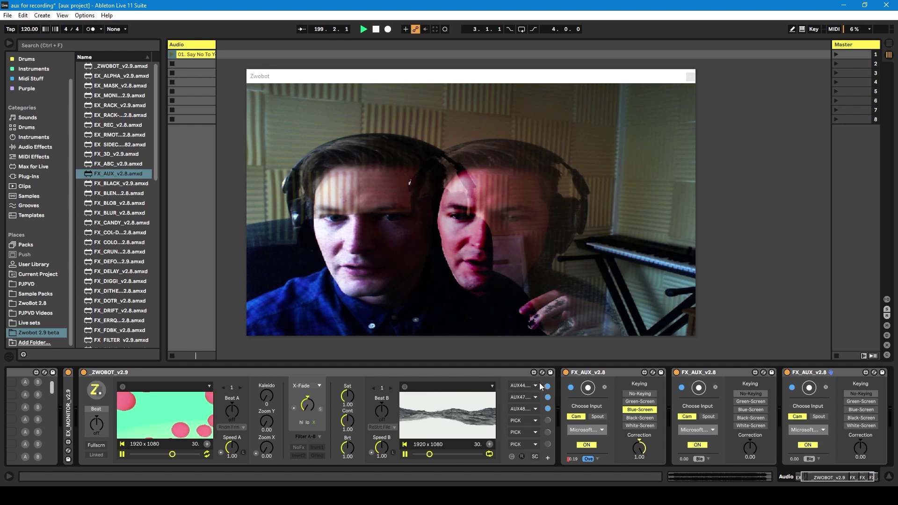
Step: Try the Multiply, Hardlight, Pin and Difference blend modes on the second FX_AUX device
left_click(707, 458)
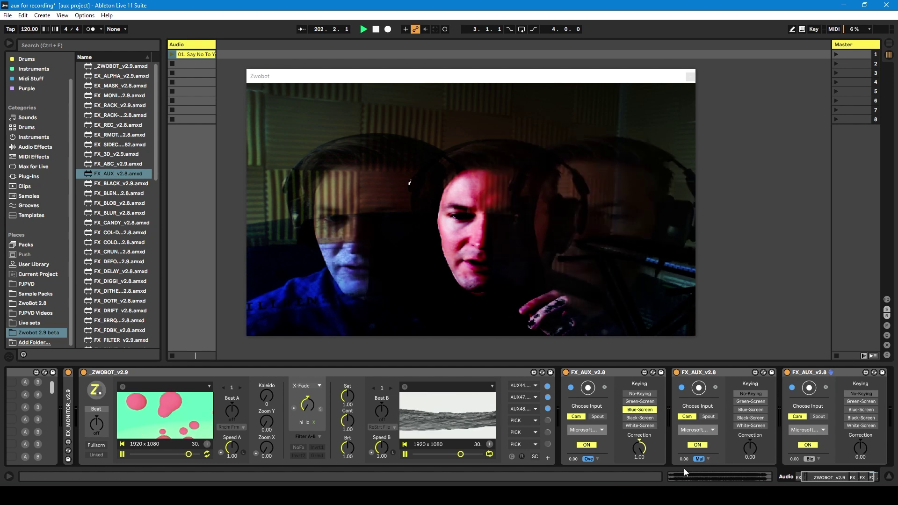
left_click_drag(705, 460, 708, 461)
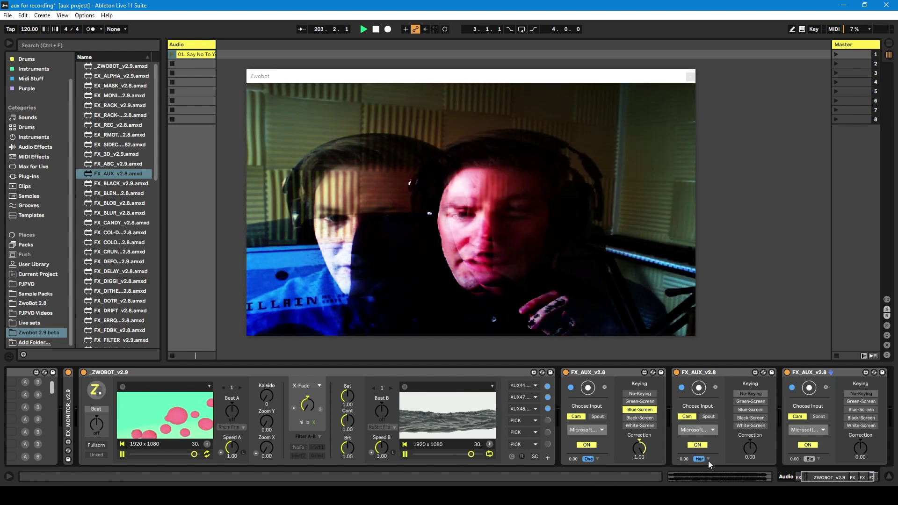
key("Down")
key("Down")
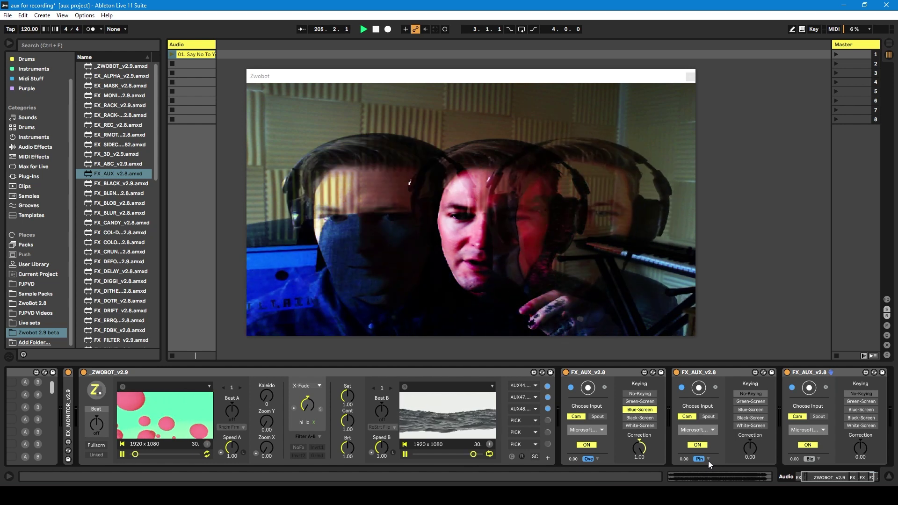
key("Down")
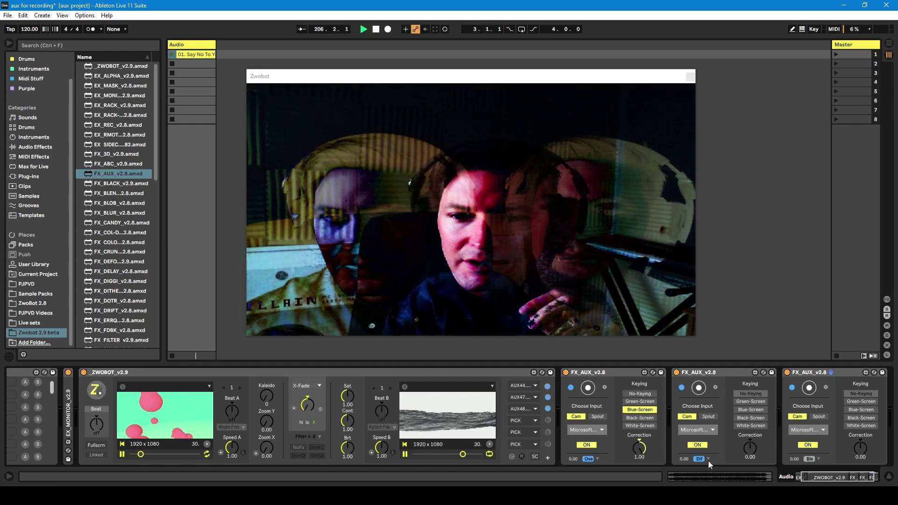
Step: Turn off the third FX_AUX device and set the second device's blend mode to Multiply
left_click(808, 446)
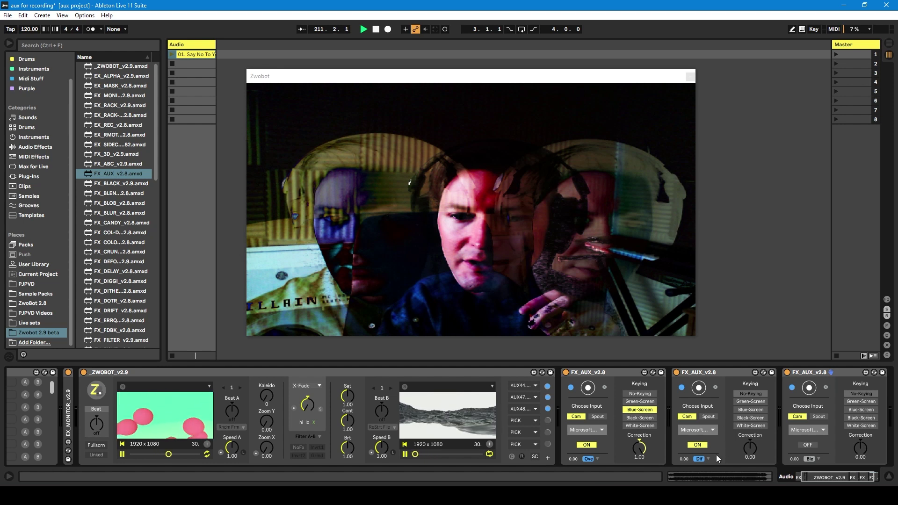
scroll(709, 459, "down", 1)
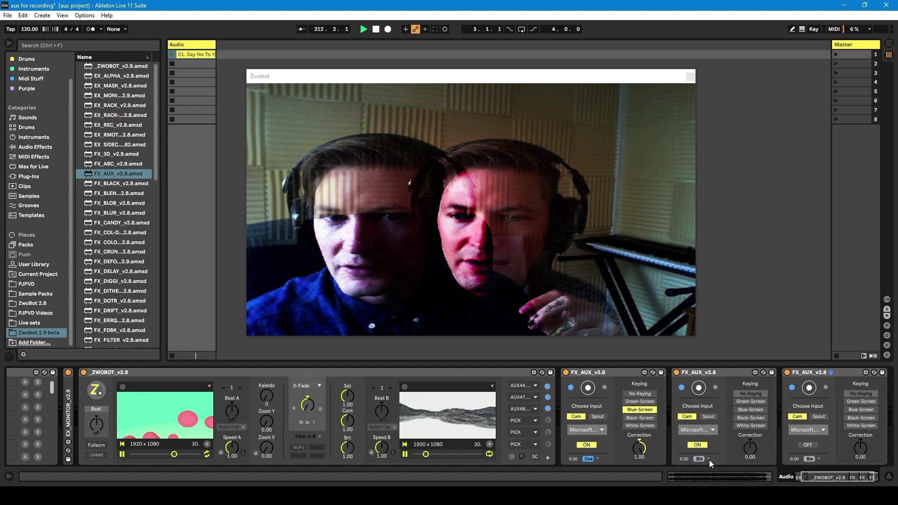
scroll(709, 459, "down", 1)
Step: Set the first FX_AUX device's blend mode to Pin and its keying to Green-Screen
left_click(593, 460)
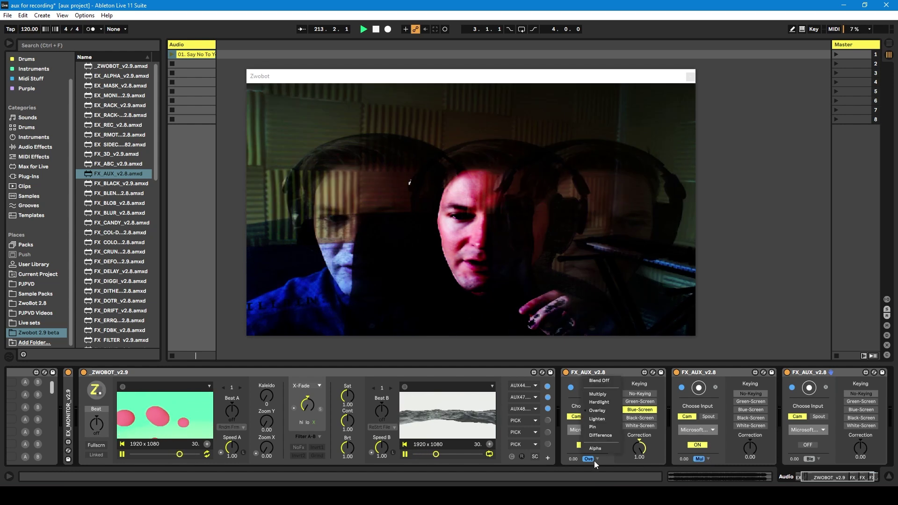
left_click(596, 459)
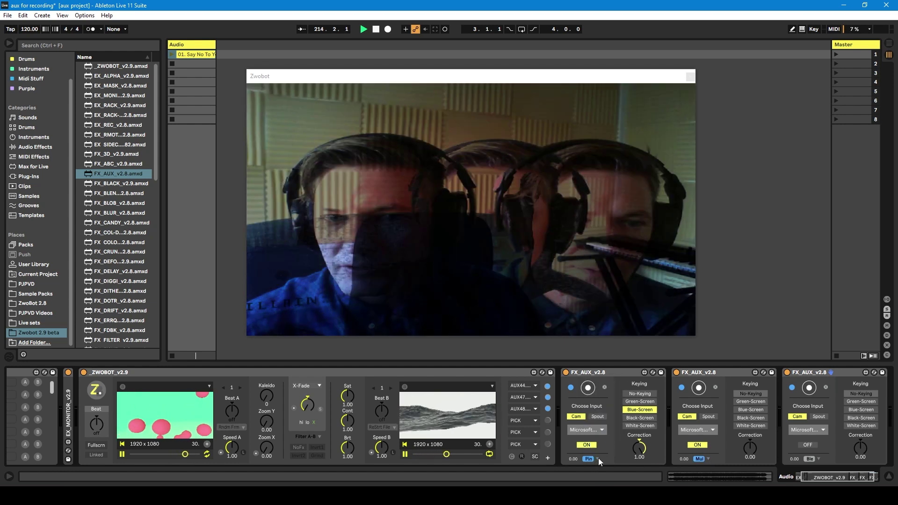
left_click(650, 417)
left_click(647, 403)
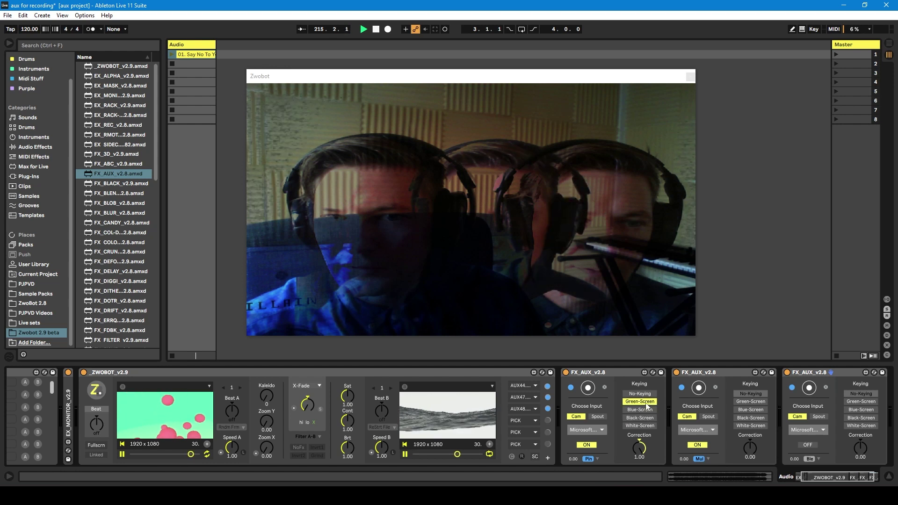
Step: Set the second FX_AUX device's Correction to 1.00, try Green-Screen keying, and settle on Blue-Screen
left_click(757, 410)
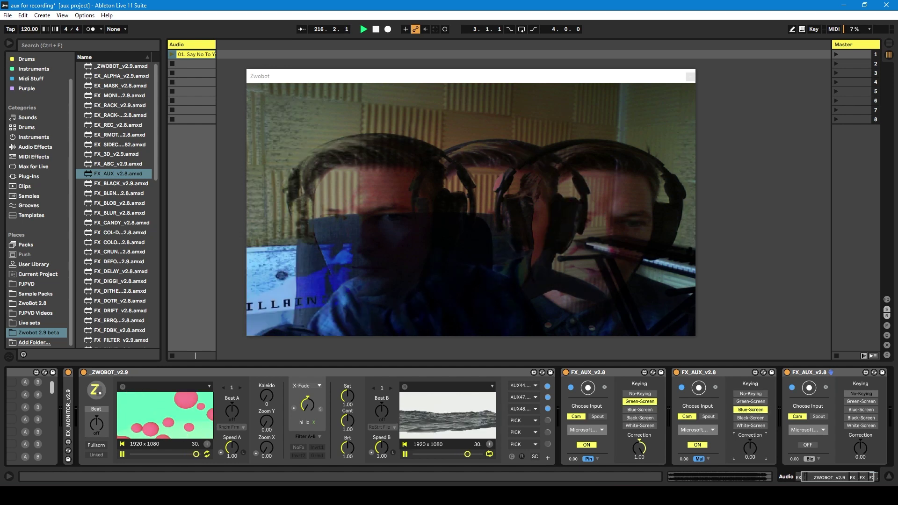
left_click_drag(750, 447, 749, 412)
left_click(755, 402)
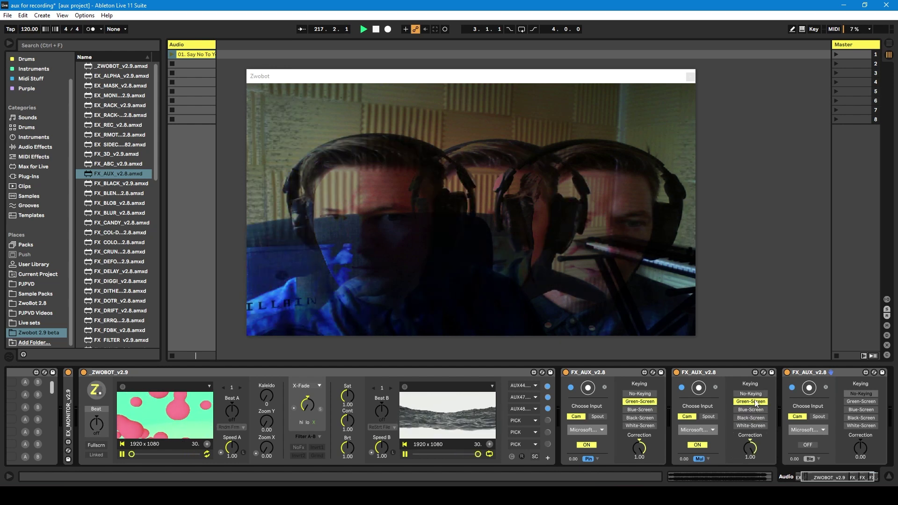
left_click(750, 409)
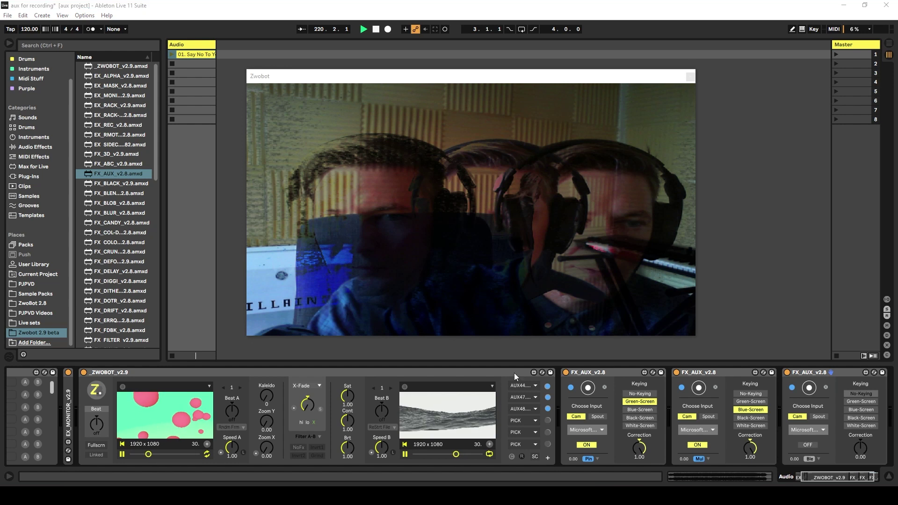
Step: Set the third FX_AUX device to Multiply blending, Correction 1.00 and Black-Screen keying after trying Blue-Screen
left_click(817, 461)
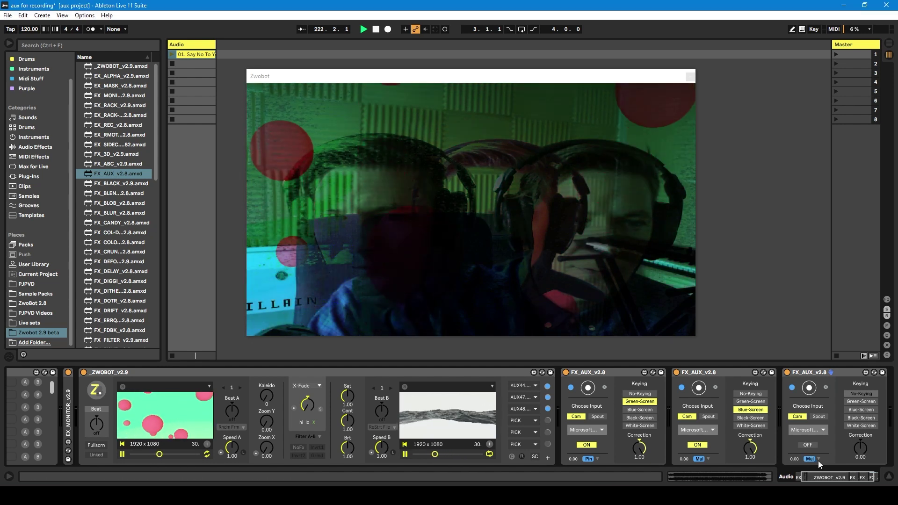
left_click_drag(862, 451, 868, 414)
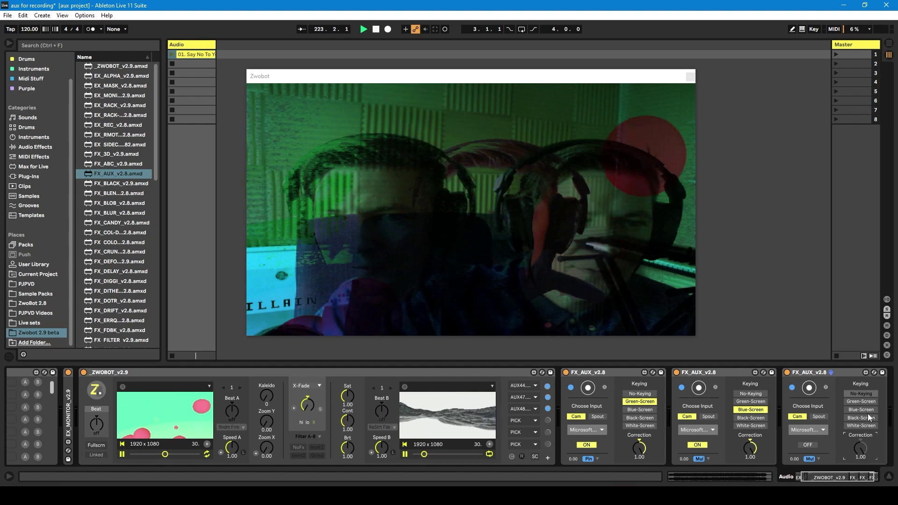
left_click(861, 409)
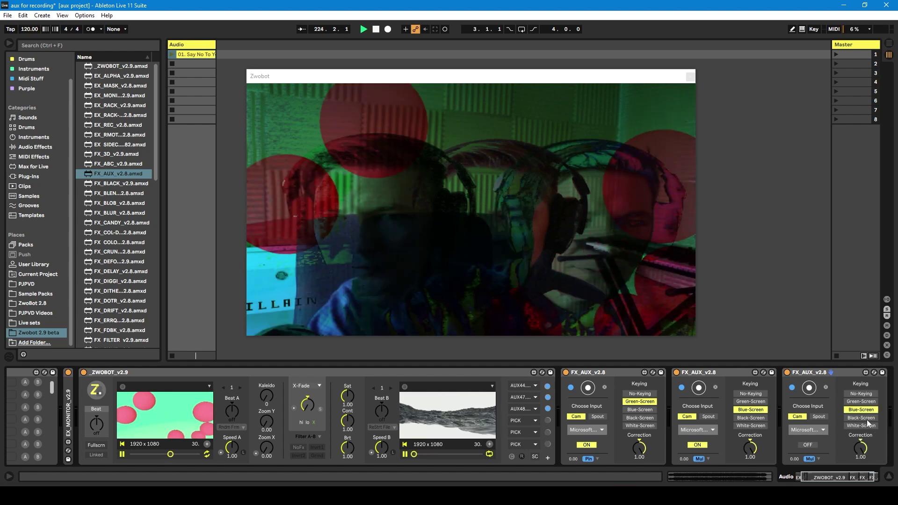
left_click(861, 417)
Step: Step the third FX_AUX device's blend mode through Hardlight and Overlay to Difference
left_click(818, 459)
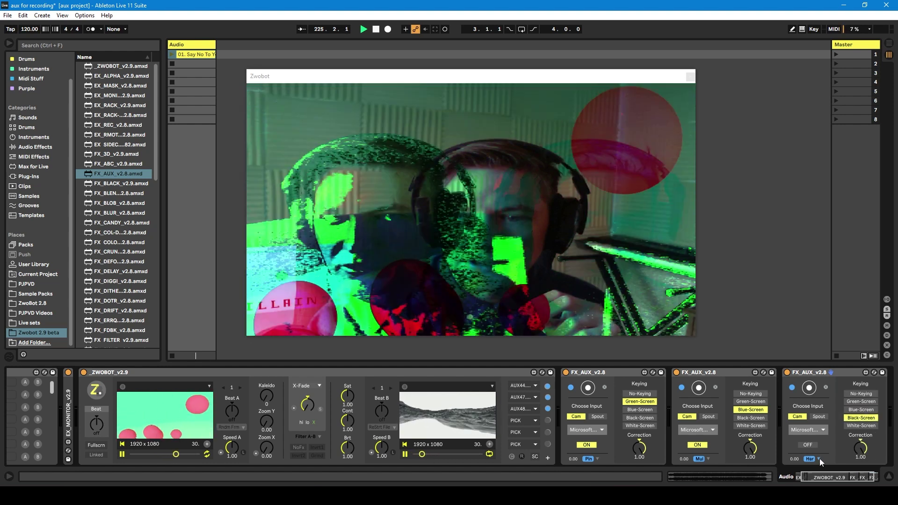
left_click(819, 458)
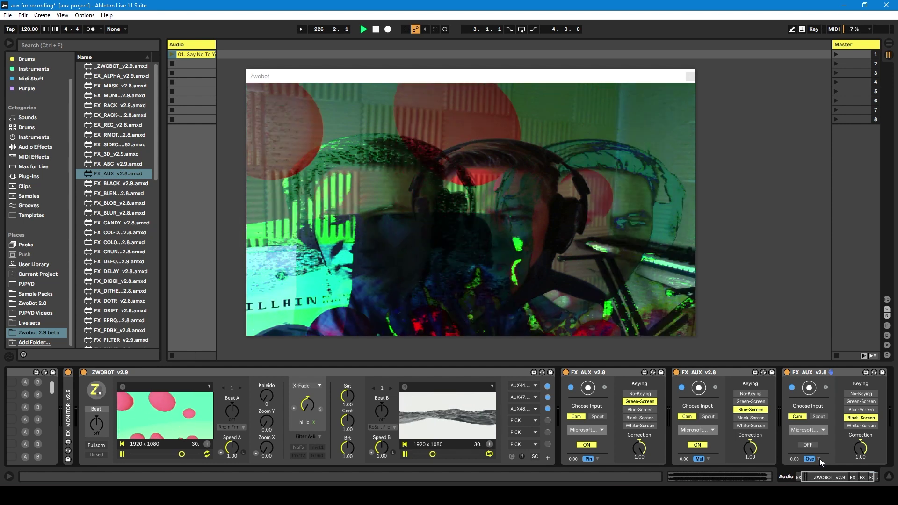
left_click(819, 458)
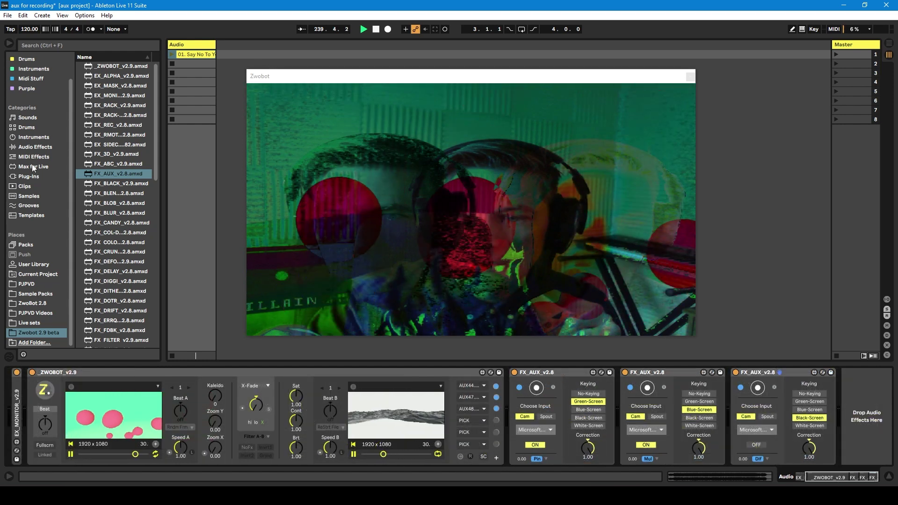
Step: Add an LFO from the audio effects to the end of the device chain
left_click(35, 147)
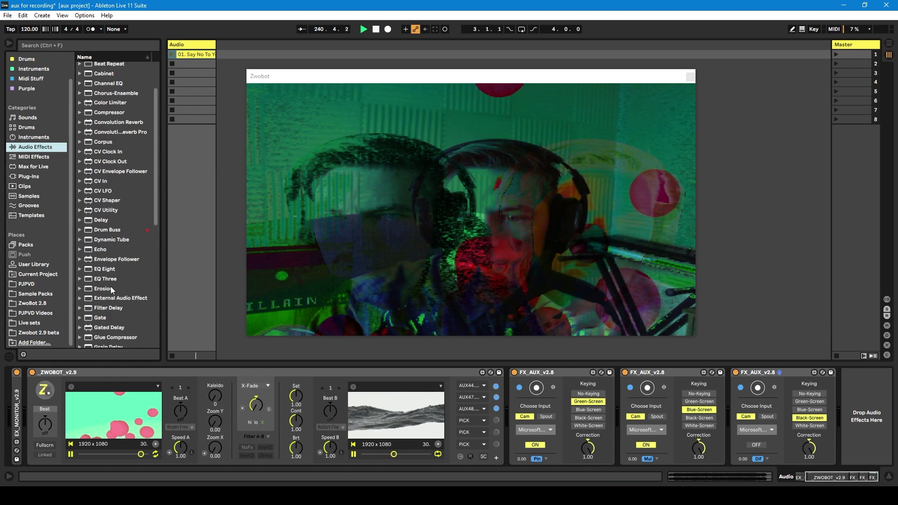
scroll(115, 302, "down", 3)
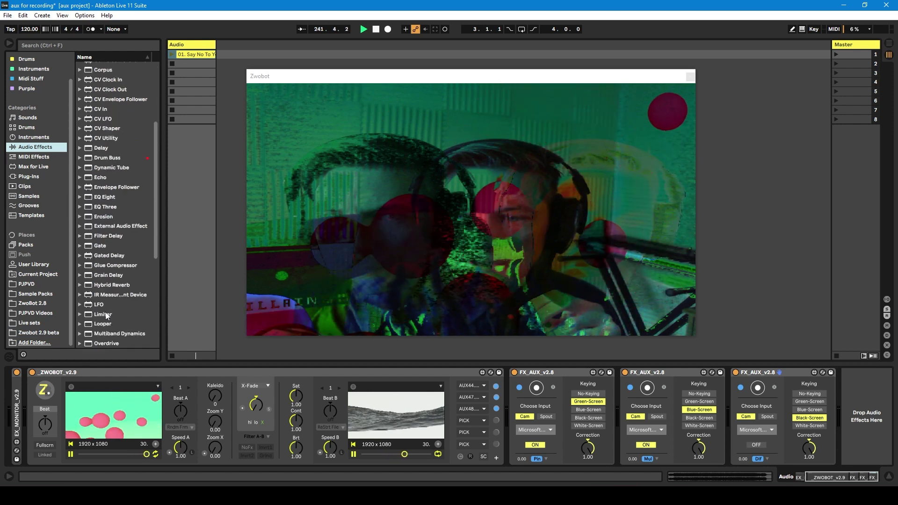
left_click_drag(98, 306, 866, 389)
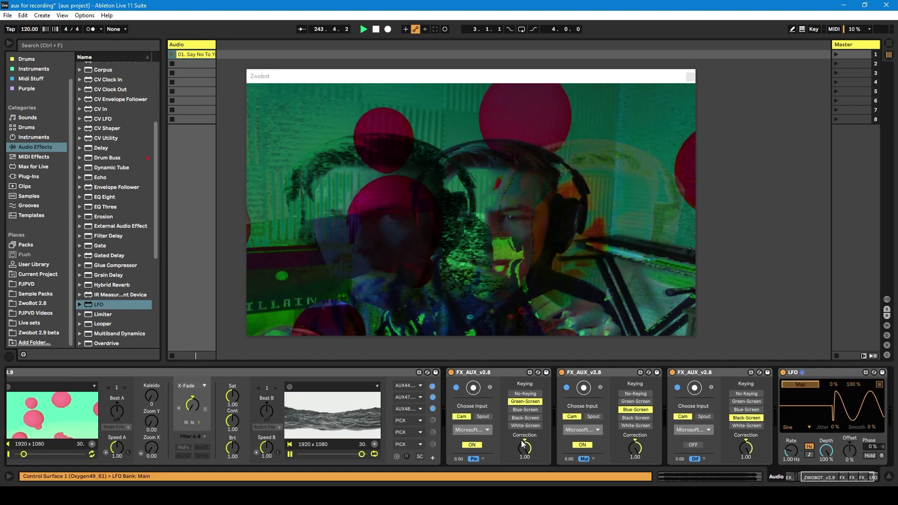
Step: Map the LFO to the first FX_AUX device's keying mode with a Random waveform and a tempo-synced rate of 1/4
left_click(526, 408)
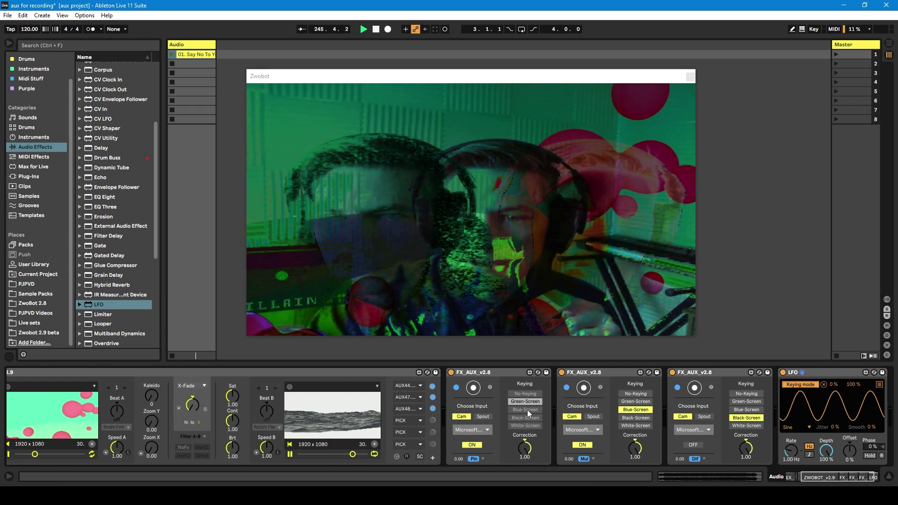
left_click(802, 428)
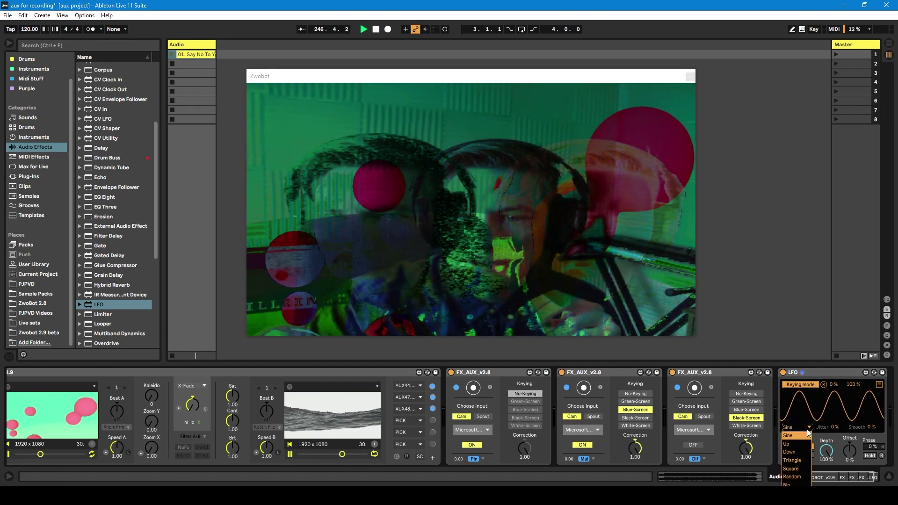
left_click(791, 476)
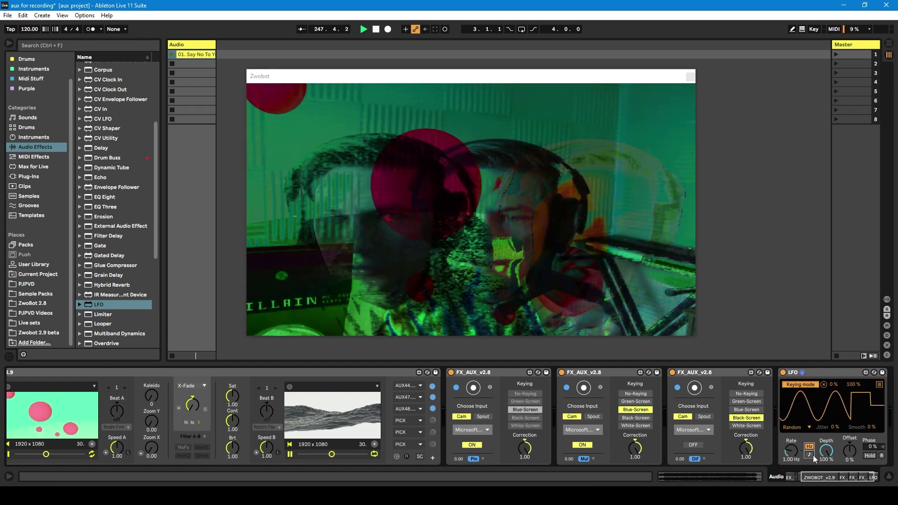
left_click_drag(816, 477, 822, 479)
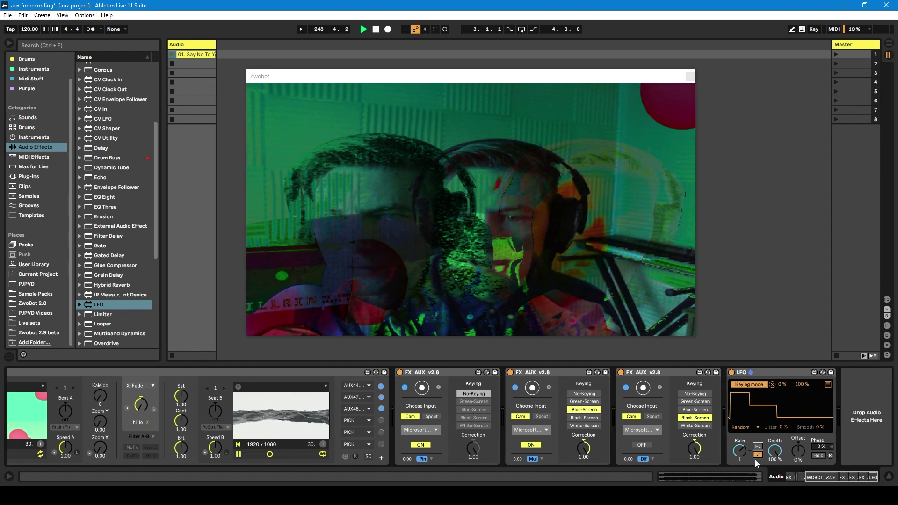
left_click_drag(742, 449, 741, 476)
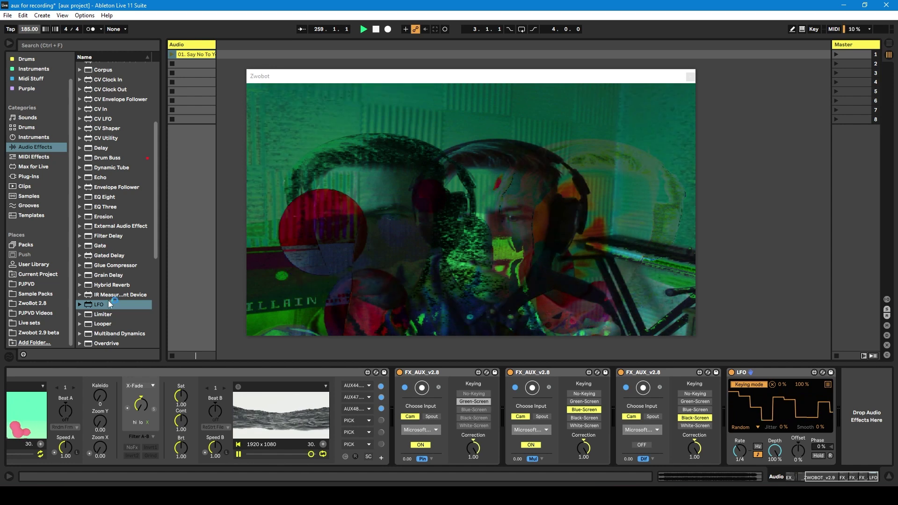
Step: Add a second LFO mapped to the second FX_AUX device's keying mode, with a Random waveform and a tempo-synced rate of 1
left_click_drag(111, 304, 865, 416)
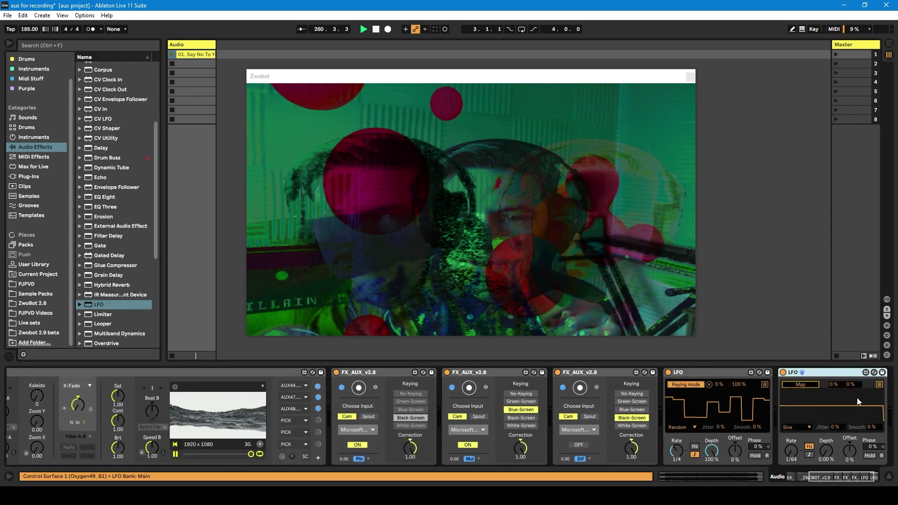
left_click(800, 383)
left_click(524, 411)
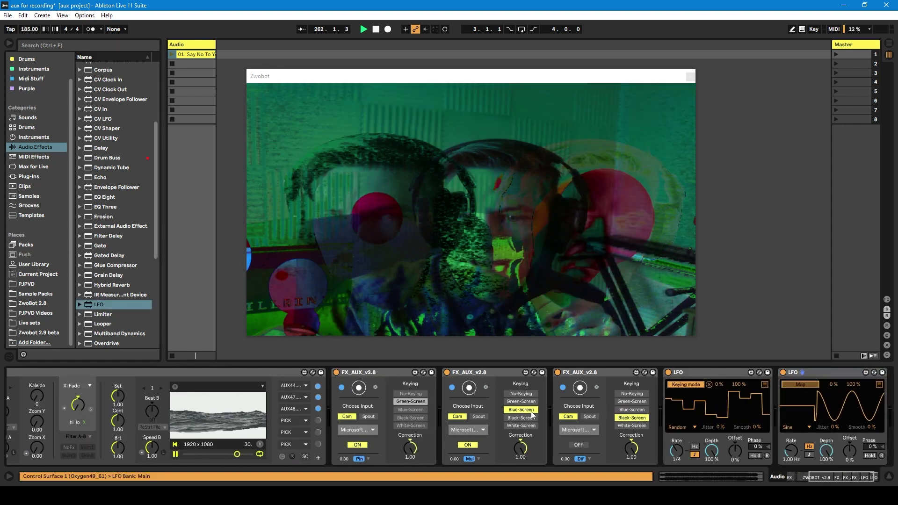
left_click(809, 454)
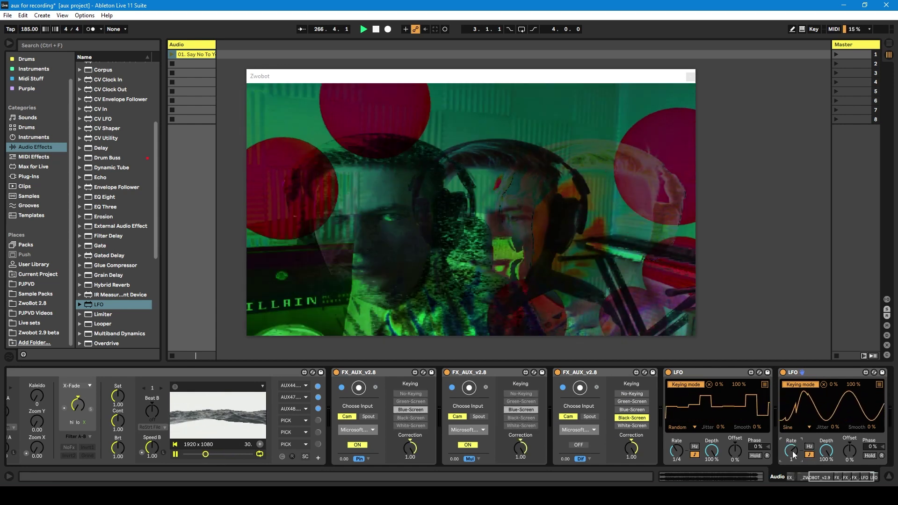
left_click(796, 426)
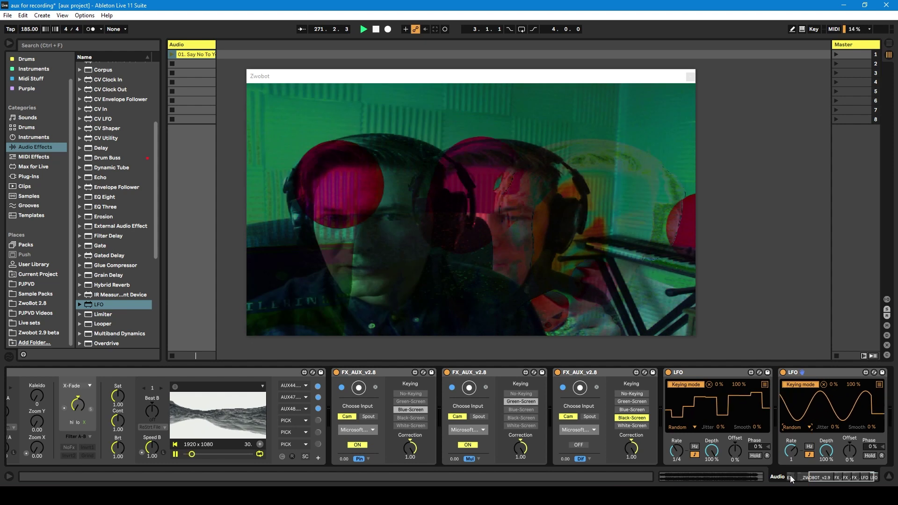
left_click(790, 476)
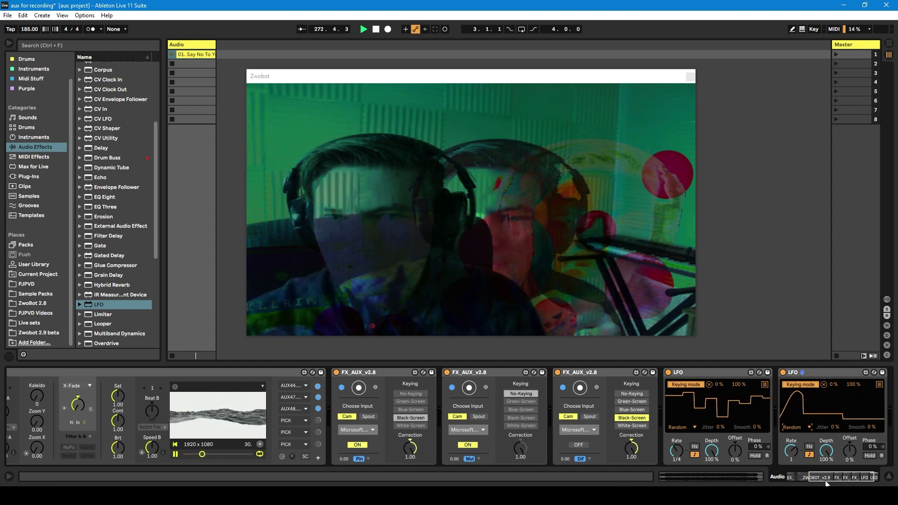
Step: Add a third LFO at the end of the chain with a Random waveform and a tempo-synced rate of 1/4
left_click_drag(824, 478, 829, 476)
left_click_drag(99, 305, 854, 395)
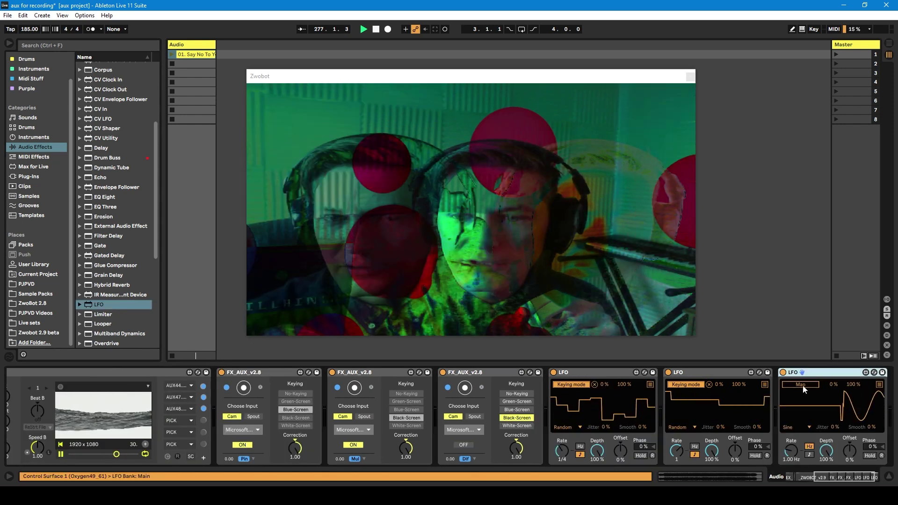
left_click(803, 428)
left_click(796, 474)
left_click(809, 455)
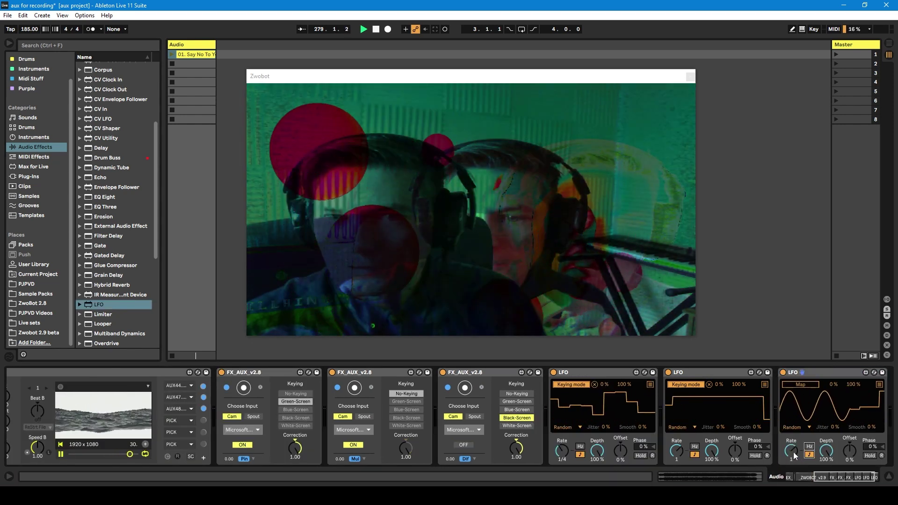
left_click_drag(790, 450, 791, 455)
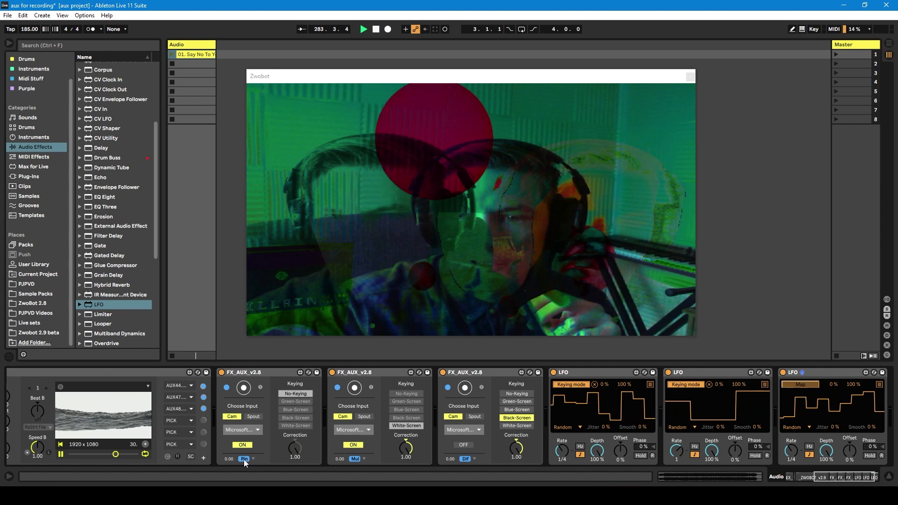
Step: Try modulating the first FX_AUX device's blend modes with the third LFO from a 49% minimum, then remove that LFO and restore Pin blending
left_click(244, 459)
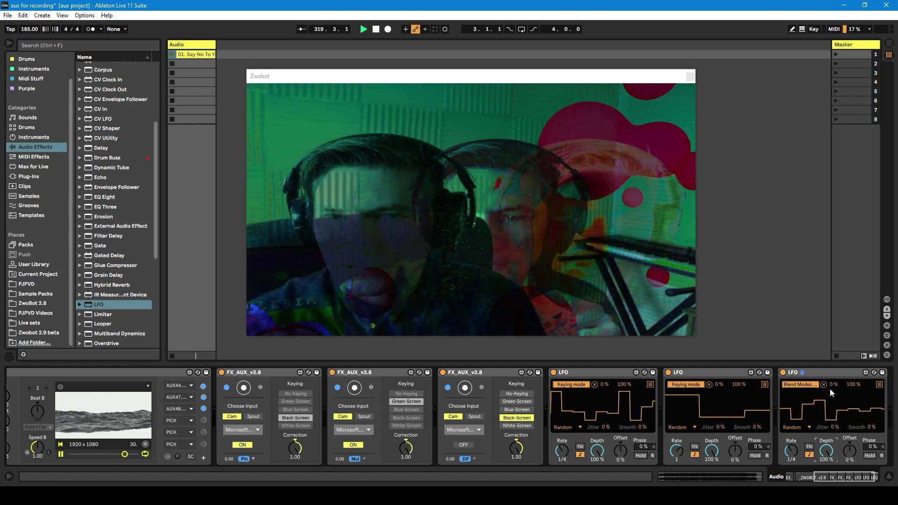
left_click_drag(833, 384, 853, 378)
left_click(810, 373)
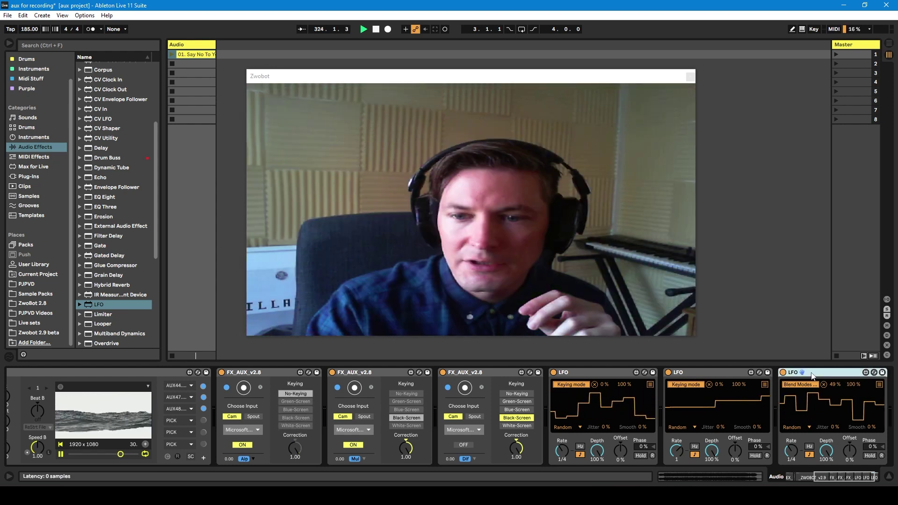
key("Delete")
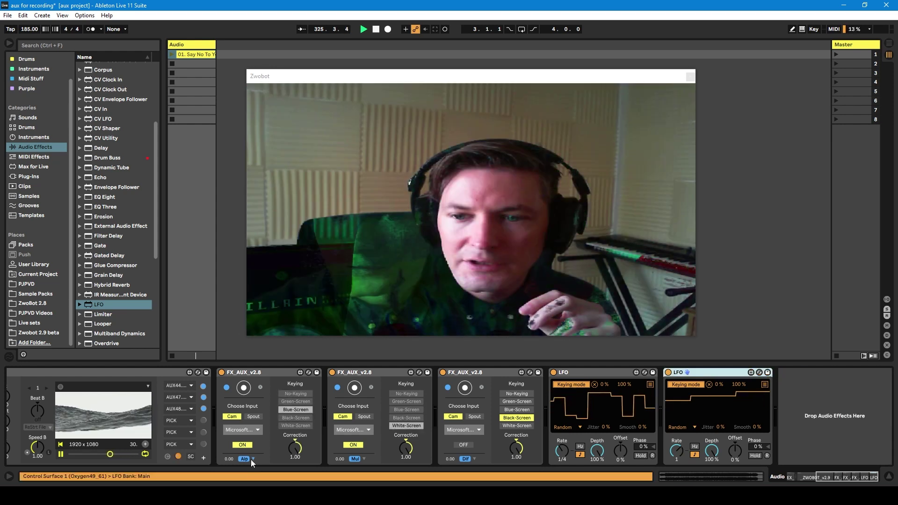
left_click(243, 458)
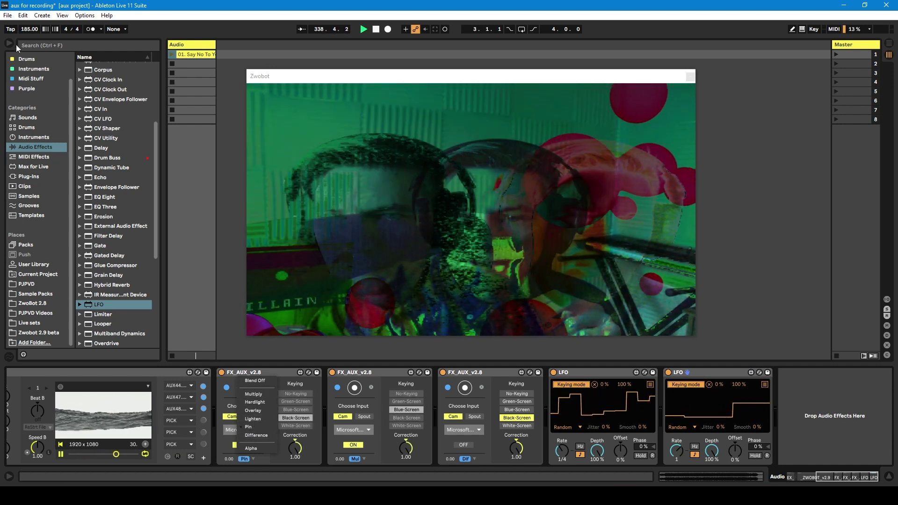
Step: Switch to the Arrangement view with the browser hidden, and shrink the Zwobot preview window and move it aside
left_click(8, 44)
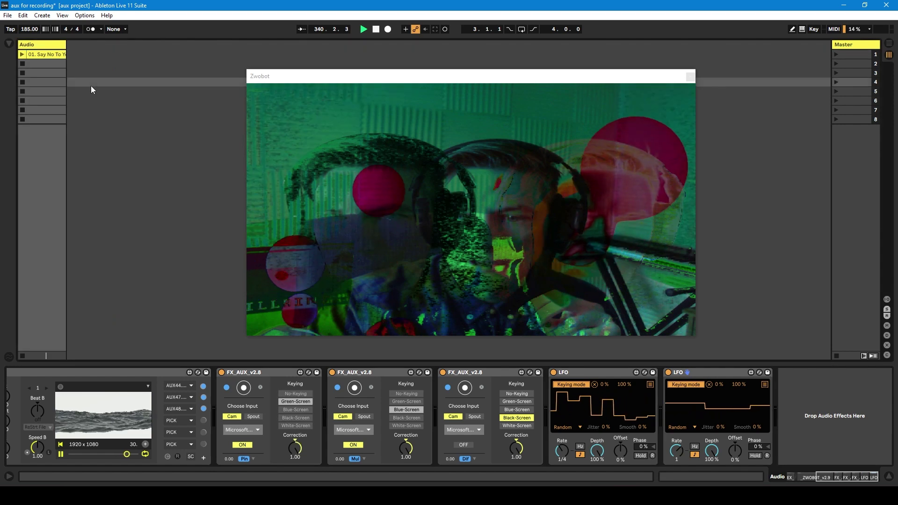
key("Tab")
left_click_drag(260, 77, 341, 100)
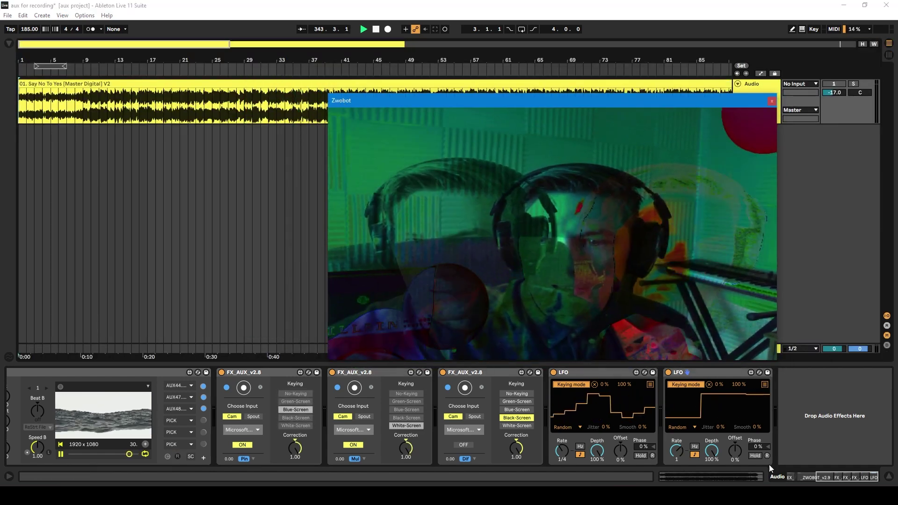
left_click_drag(777, 365, 544, 234)
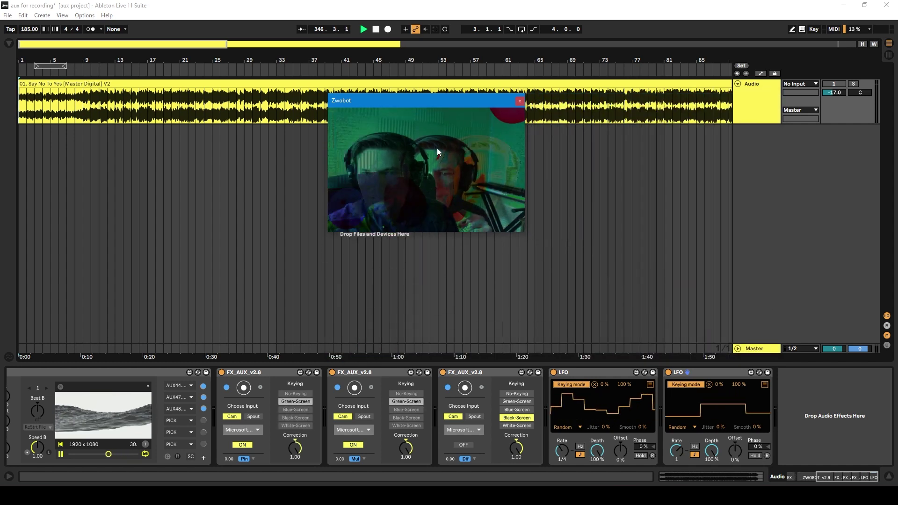
left_click_drag(424, 97, 746, 173)
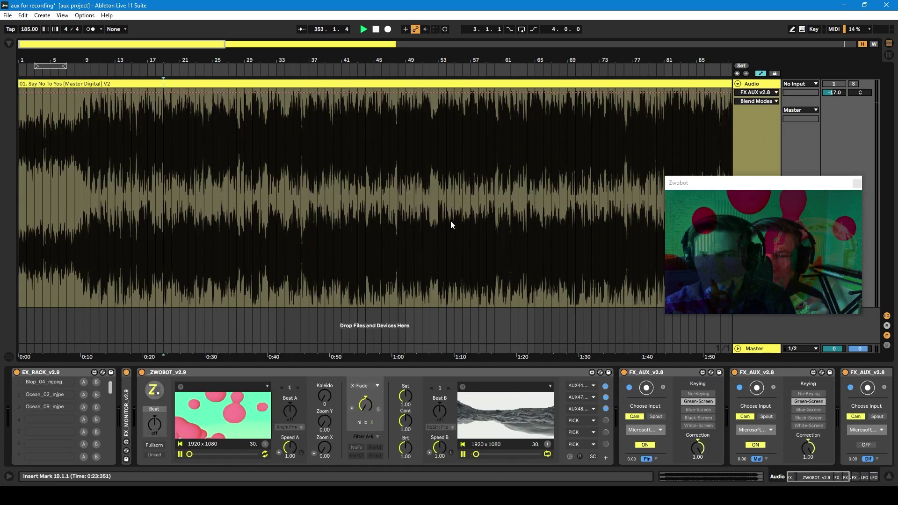
Step: Expand the audio track to fill the arrangement height and use a fixed grid of 1 Bar
key("h")
right_click(170, 143)
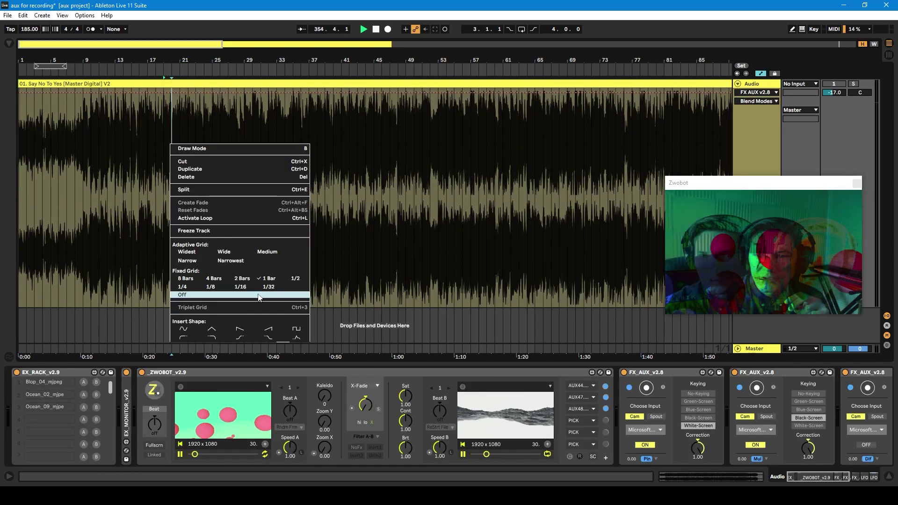
left_click(268, 280)
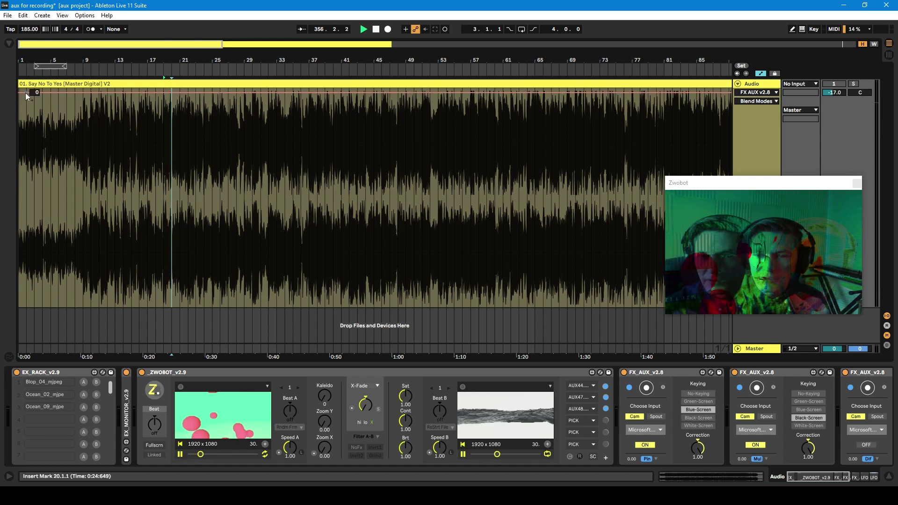
Step: Change the first FX_AUX device's blend mode to Difference
left_click(755, 101)
left_click(756, 102)
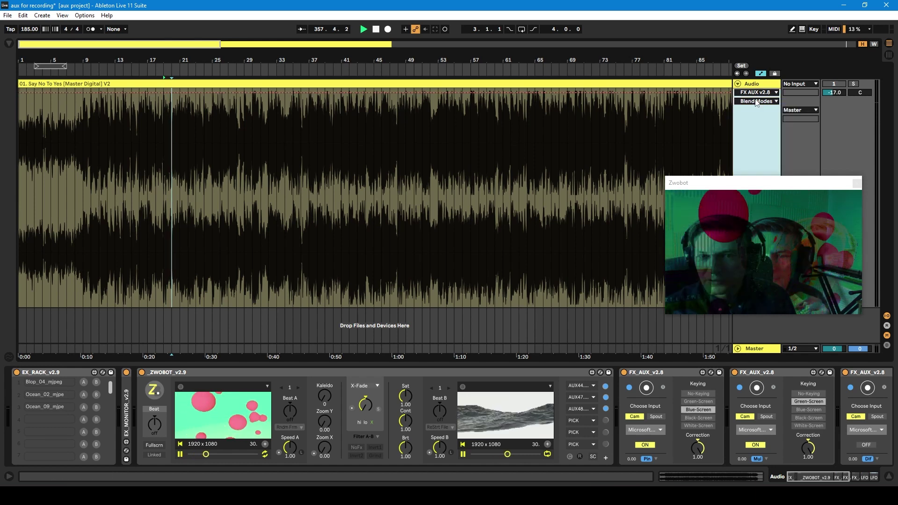
left_click(647, 458)
left_click(656, 458)
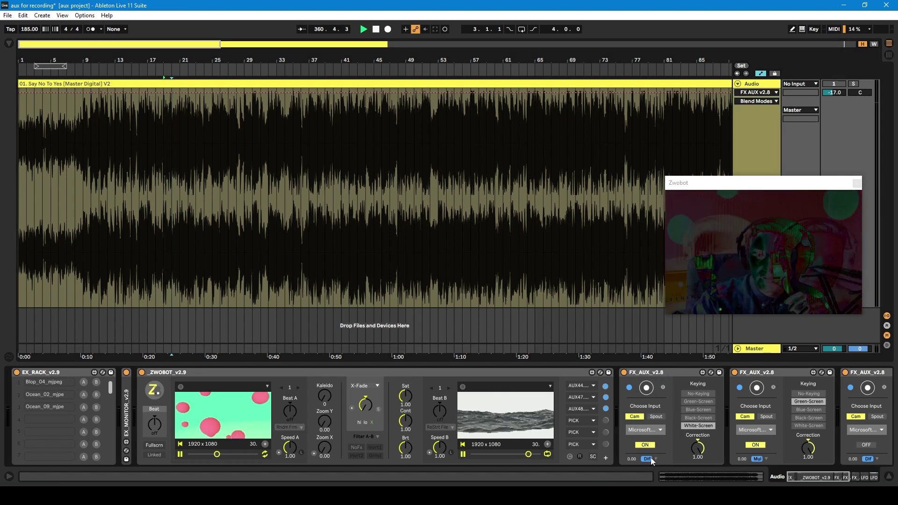
Step: Show the FX AUX Blend mode automation on the audio track, with the Zwobot preview window moved clear of the parameter list
left_click(762, 101)
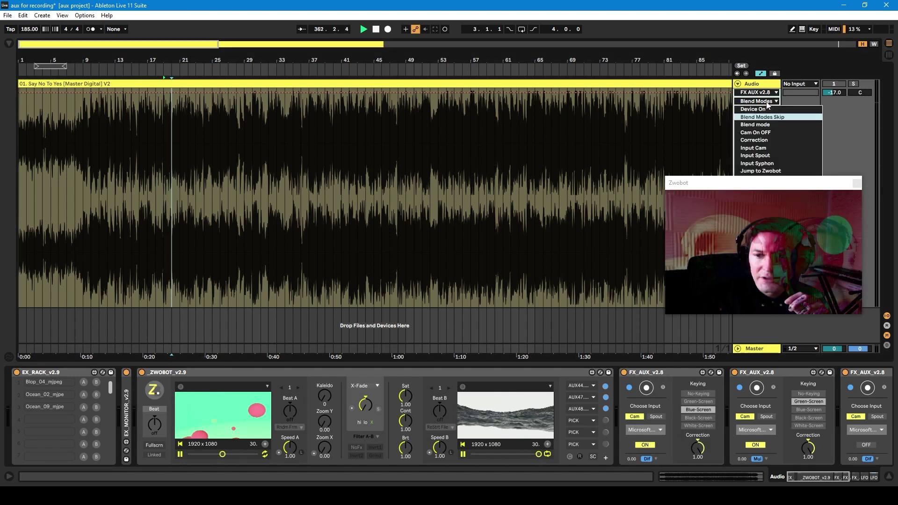
left_click(762, 103)
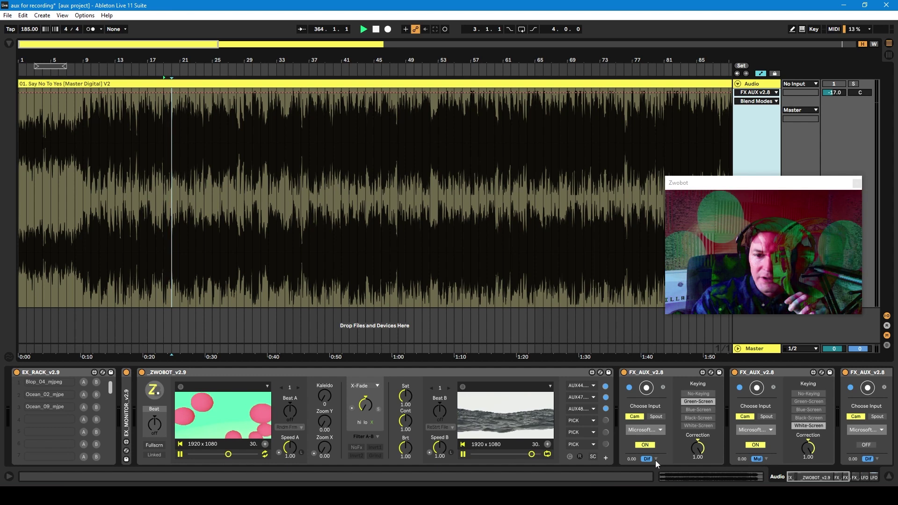
left_click_drag(736, 186, 439, 356)
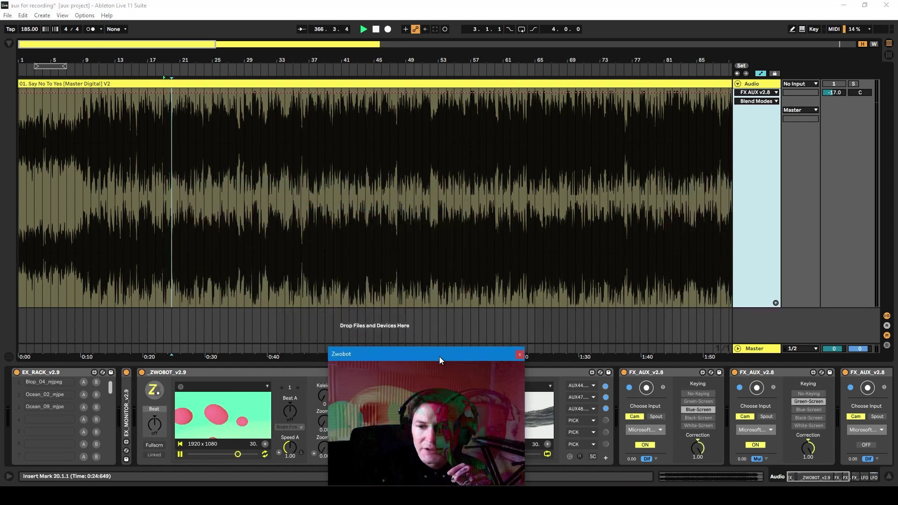
left_click(755, 101)
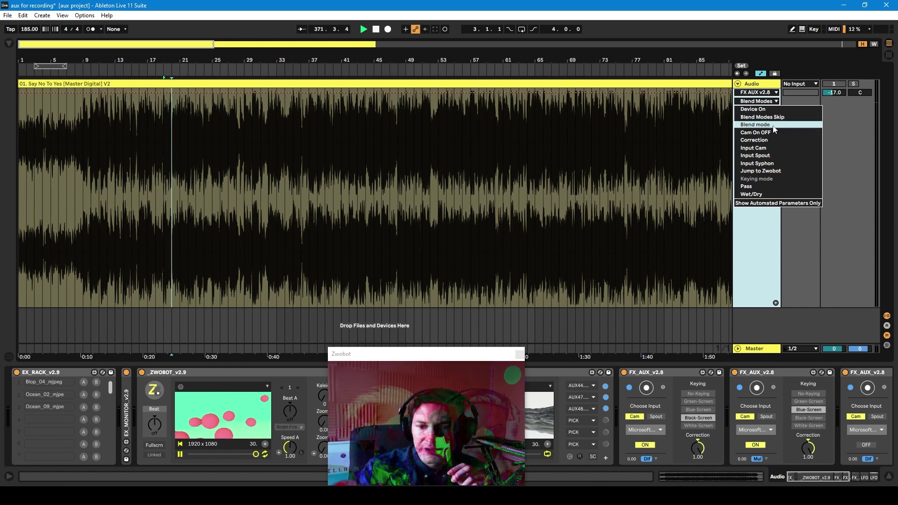
left_click(761, 119)
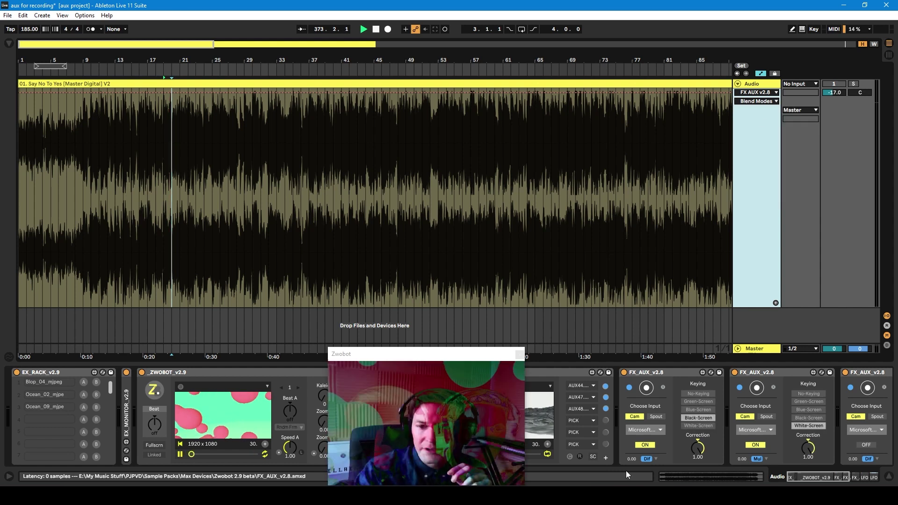
left_click(768, 101)
left_click(755, 125)
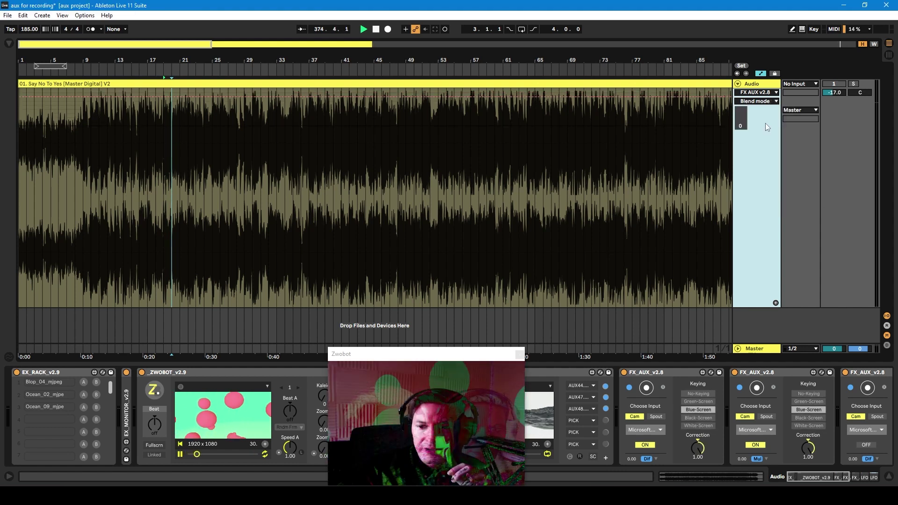
Step: Draw a stepped Blend mode automation envelope that starts at 2 and rises one value per bar to 6 at bar 5
left_click(40, 97)
left_click_drag(33, 97, 34, 122)
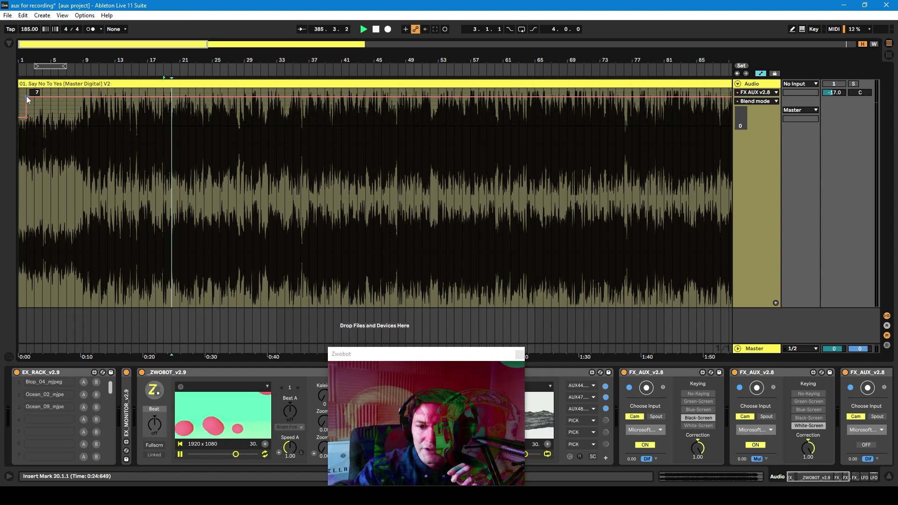
mouse_move(27, 97)
left_mouse_down()
mouse_move(26, 112)
mouse_move(43, 109)
mouse_move(35, 105)
left_mouse_up()
scroll(30, 119, "up", 10)
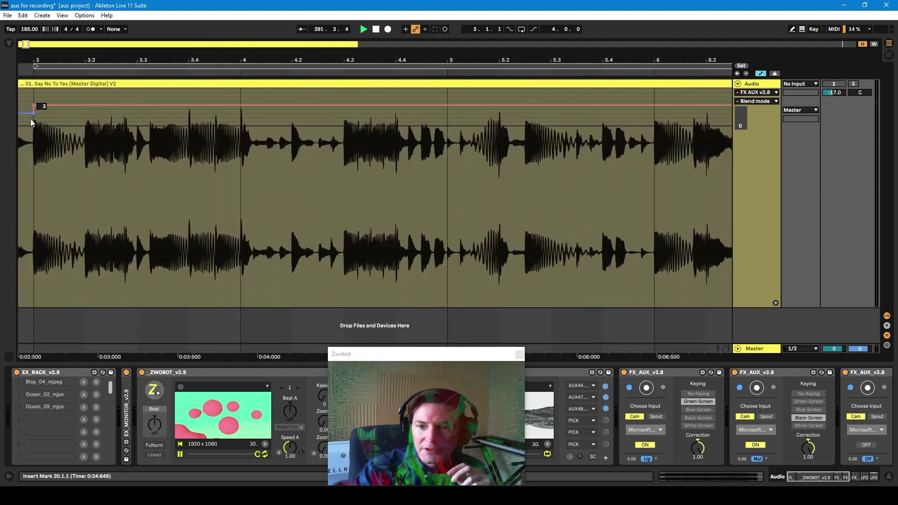
scroll(128, 133, "down", 5)
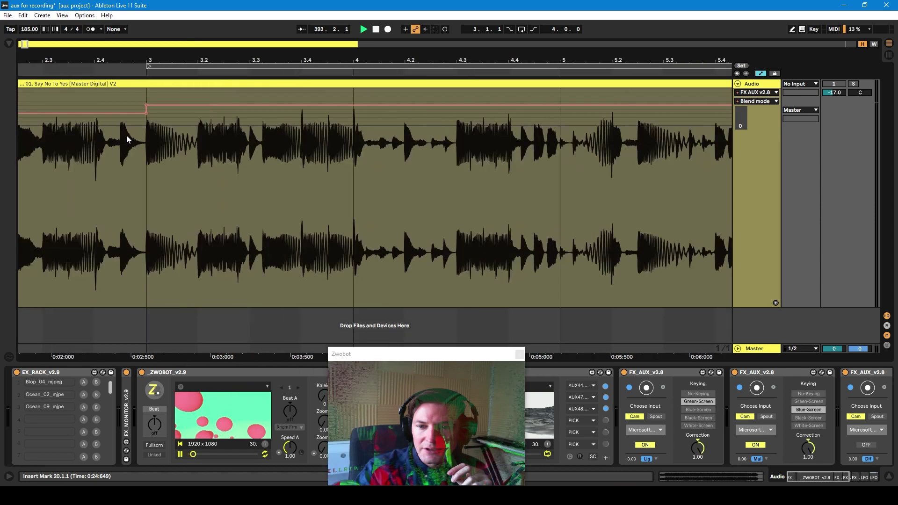
left_click_drag(100, 105, 181, 102)
left_click(140, 109)
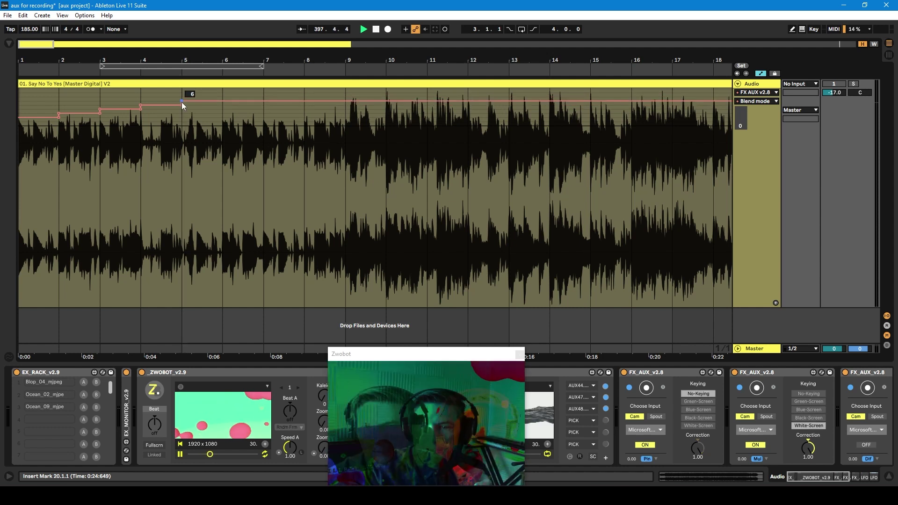
Step: Raise the Blend mode automation envelope one more value from bar 6 onward
left_click_drag(223, 103, 223, 97)
key("minus")
key("minus")
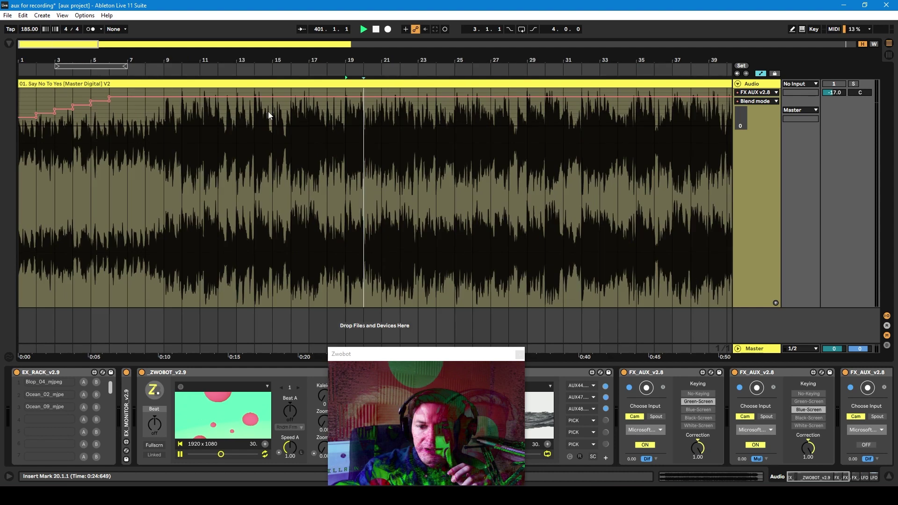
Step: Duplicate the six-bar stepped Blend mode envelope from bars 1 to 7 repeatedly until it covers the whole audio clip
left_click_drag(123, 111, 19, 128)
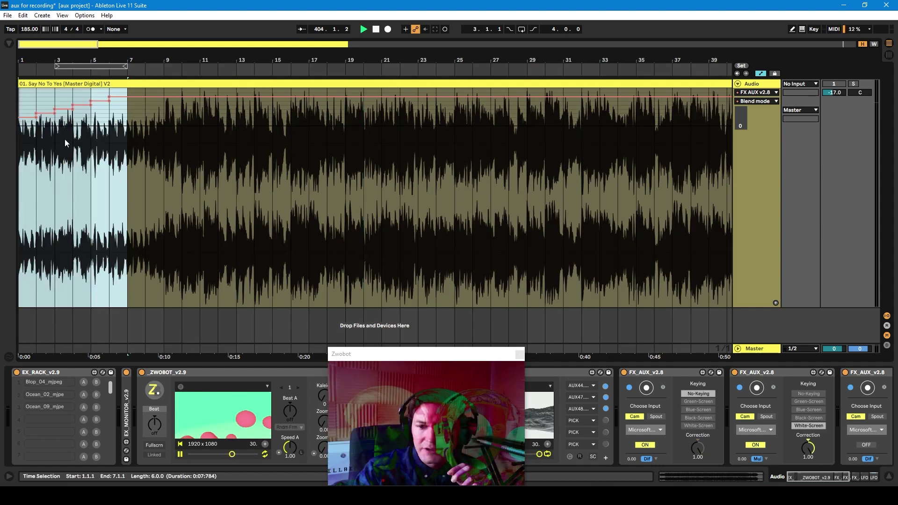
key("ctrl+d")
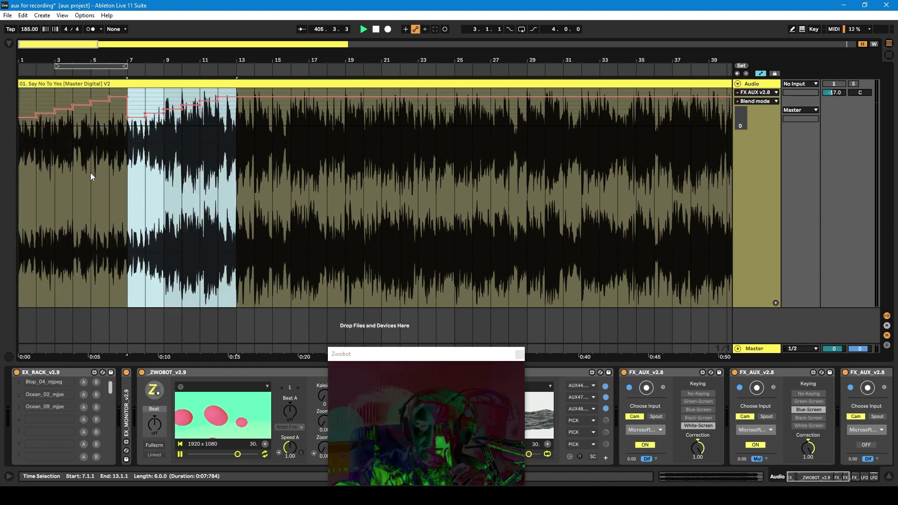
key("ctrl+d")
key("ctrl+d")
key("ctrl+d")
key("ctrl+d")
key("minus")
key("minus")
key("minus")
key("ctrl+d")
key("ctrl+d")
key("ctrl+d")
key("ctrl+d")
key("ctrl+d")
key("ctrl+d")
key("ctrl+d")
key("ctrl+d")
key("ctrl+d")
key("ctrl+d")
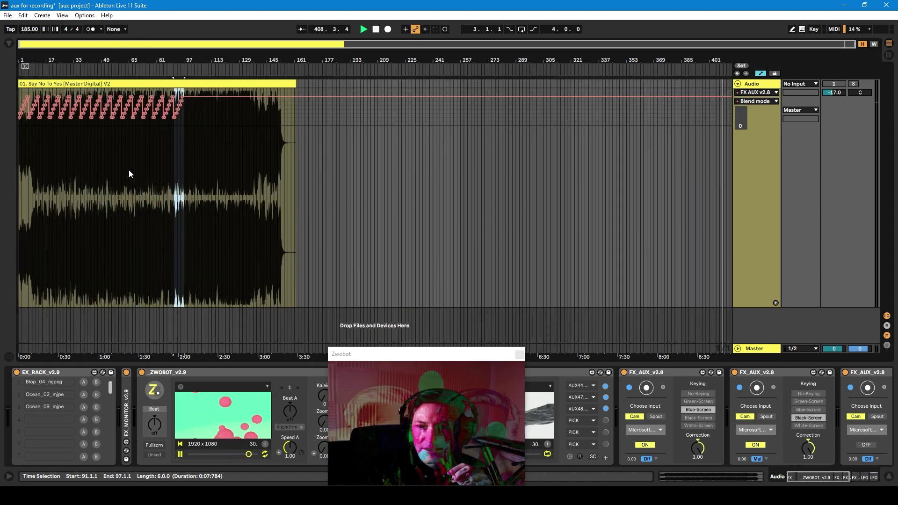
key("ctrl+d")
key("ctrl+d")
key("ctrl+d")
key("ctrl+d")
key("ctrl+d")
key("ctrl+d")
key("ctrl+d")
key("ctrl+d")
key("ctrl+d")
key("ctrl+d")
key("ctrl+d")
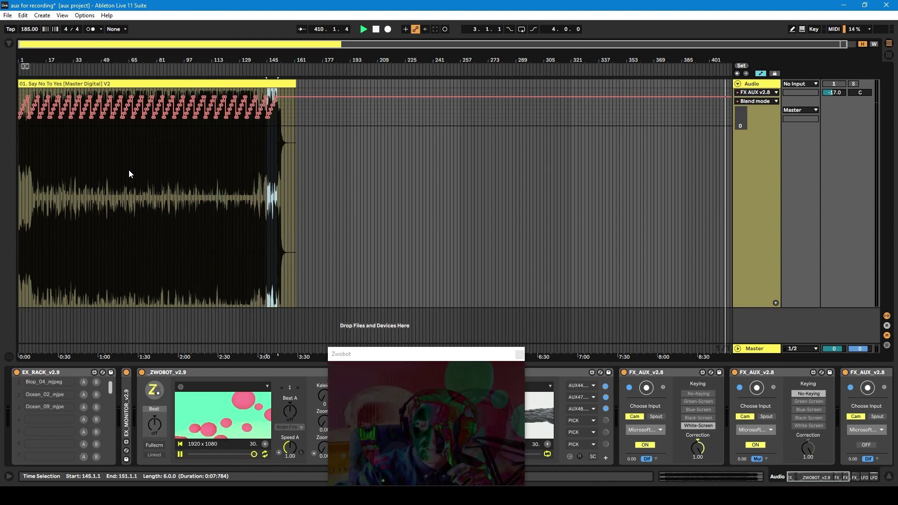
Step: Restart playback from the beginning and place an enlarged Zwobot preview window over the empty part of the arrangement
double_click(375, 29)
left_click_drag(372, 351, 375, 72)
key("space")
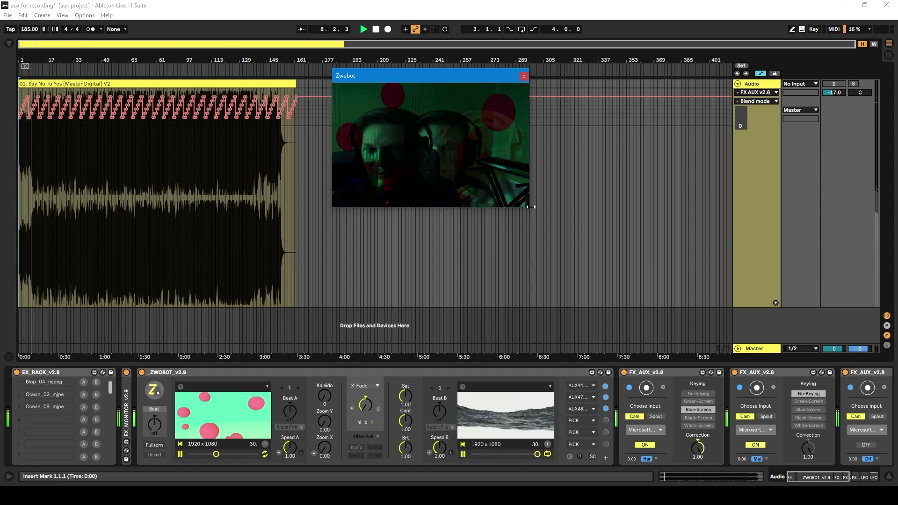
left_click_drag(531, 208, 699, 298)
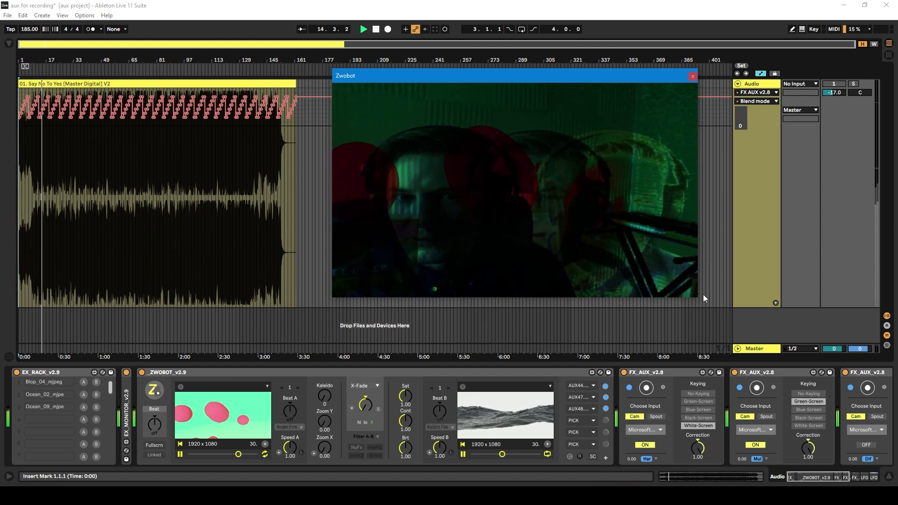
left_click_drag(556, 80, 546, 100)
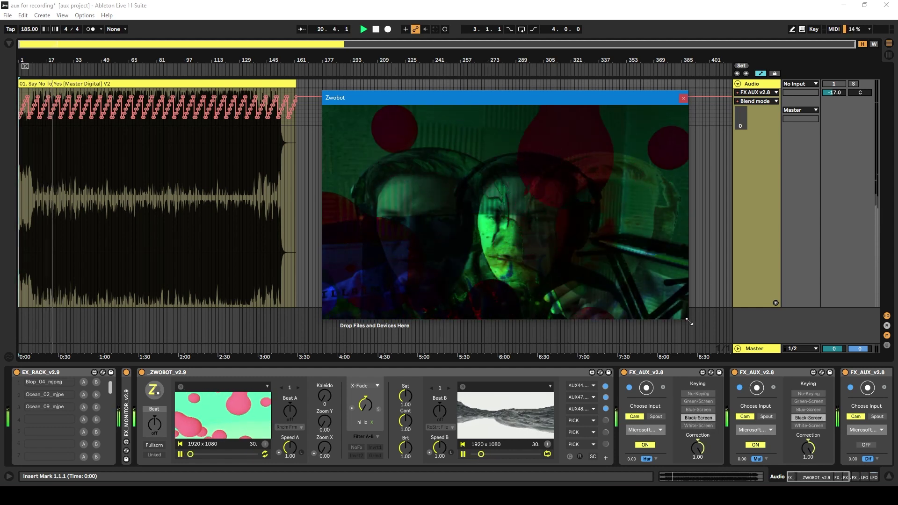
left_click_drag(689, 322, 639, 320)
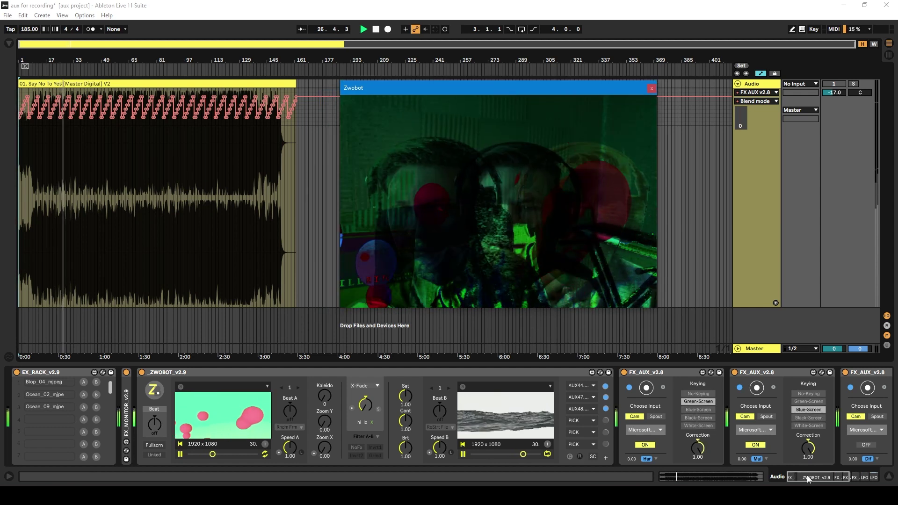
Step: Show the browser and open the mapping list of the first LFO
left_click(827, 477)
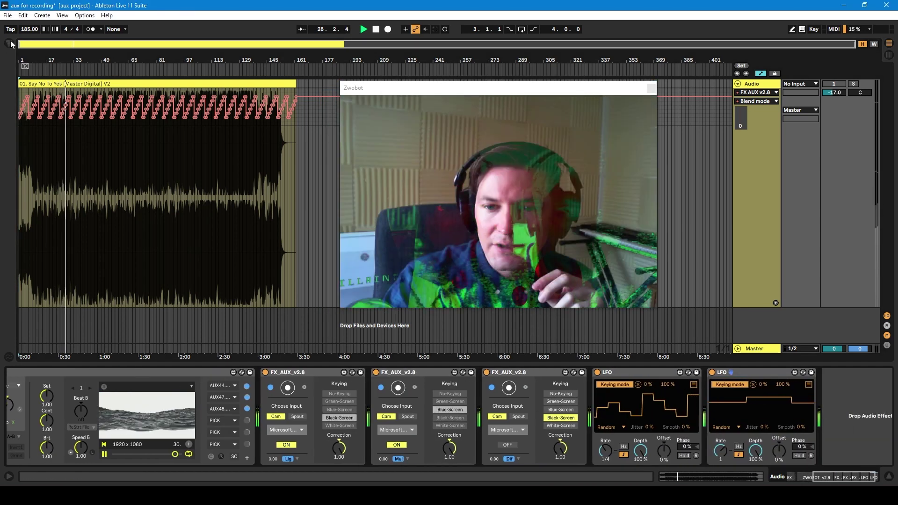
left_click(10, 44)
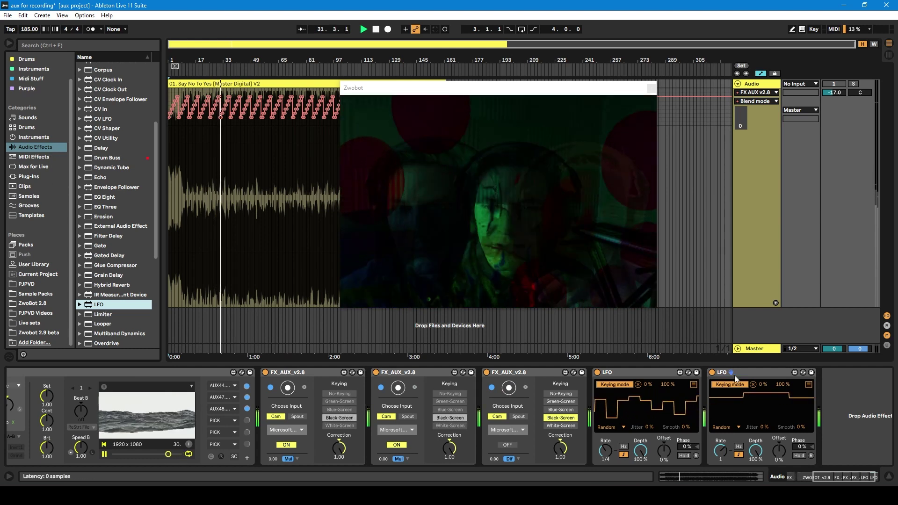
left_click(693, 385)
left_click(694, 385)
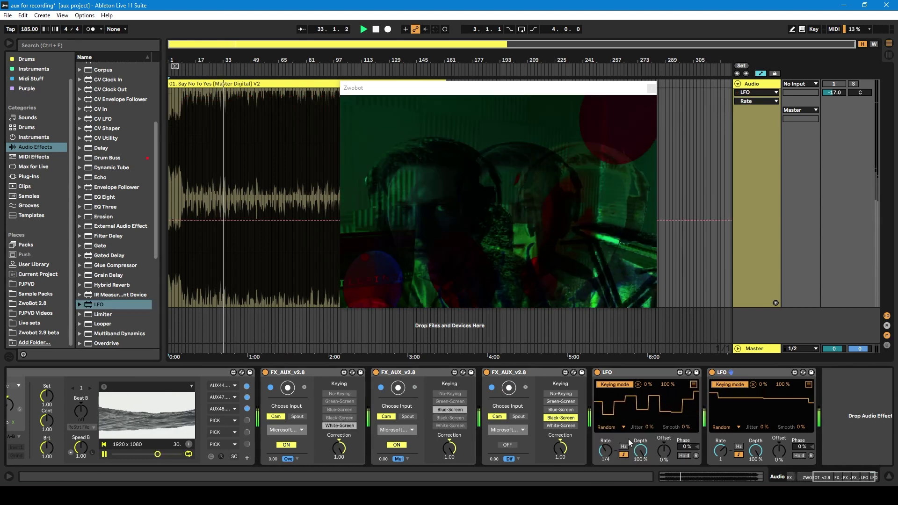
left_click(693, 384)
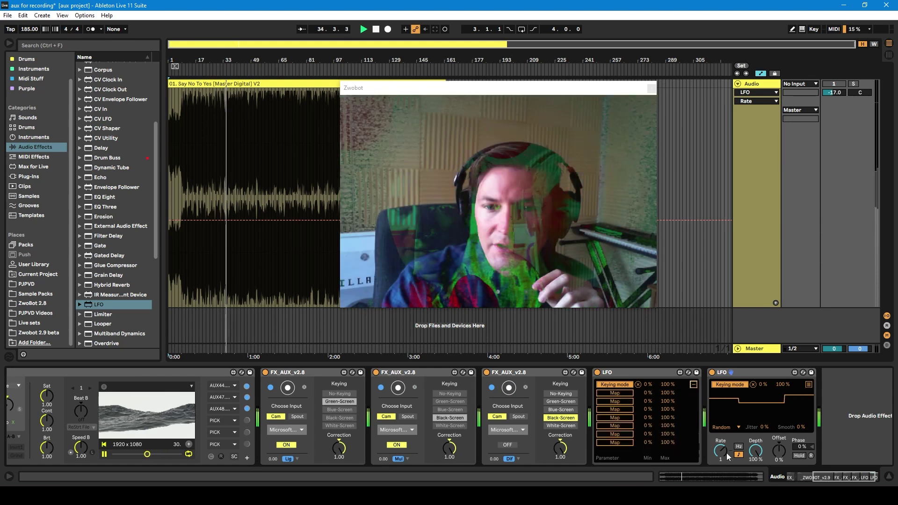
Step: Collapse the three FX_AUX devices and map the first LFO's second slot to the Zwobot FX parameter
left_click_drag(838, 481, 821, 476)
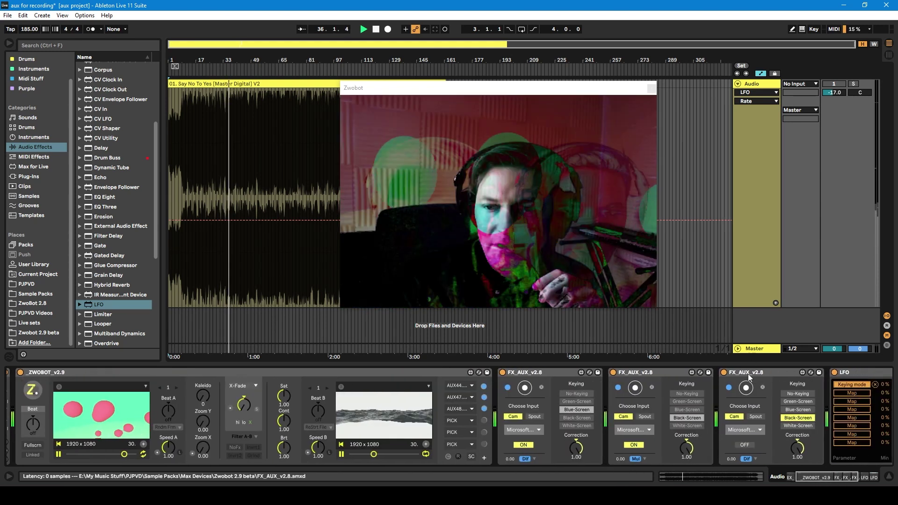
double_click(664, 372)
double_click(543, 372)
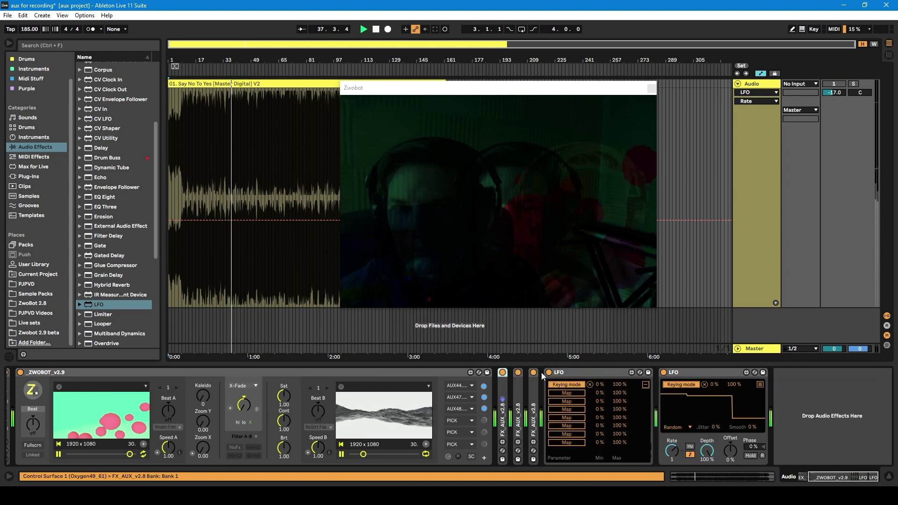
left_click(247, 448)
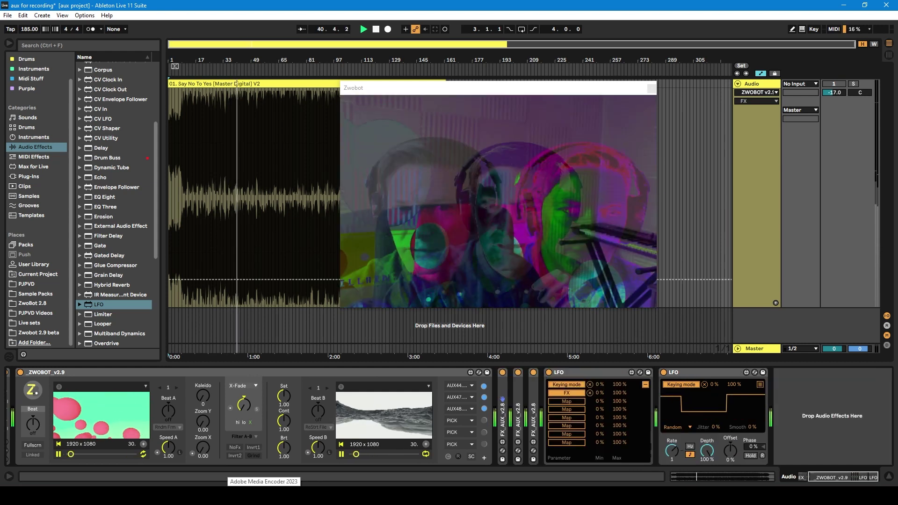
mouse_move(286, 496)
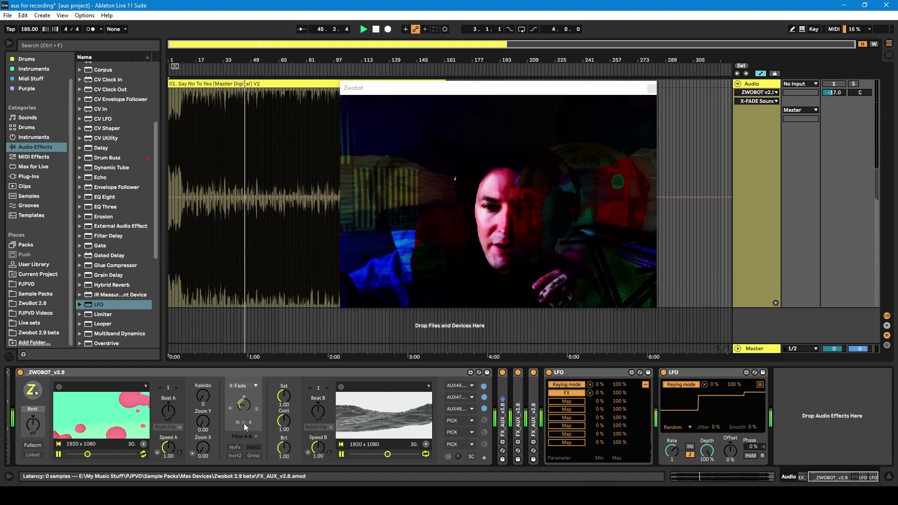
Step: Set Zwobot's fade mode to Circle and lower its saturation to 0.59
left_click(244, 403)
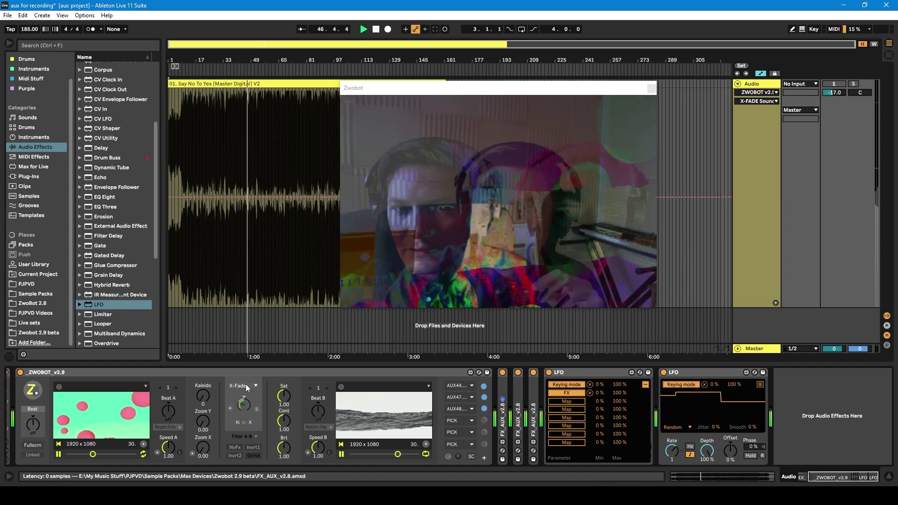
left_click(250, 385)
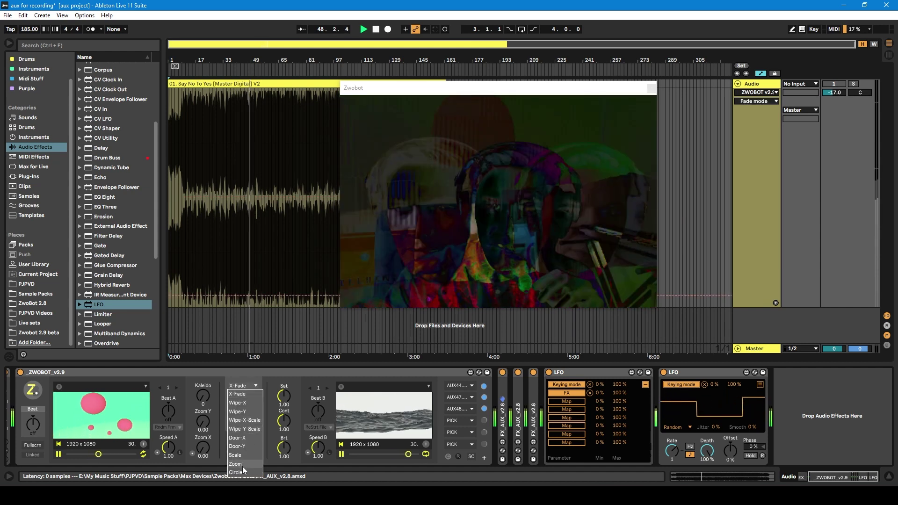
left_click(237, 472)
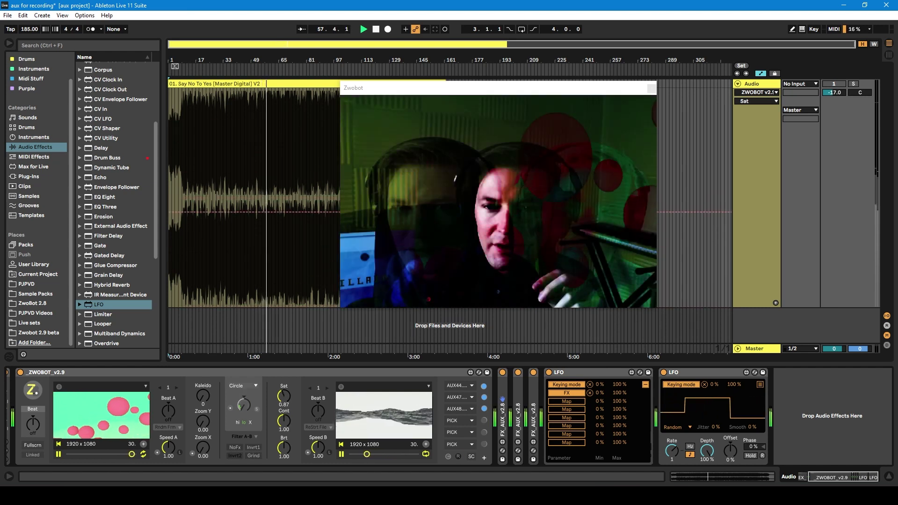
left_click_drag(287, 397, 287, 416)
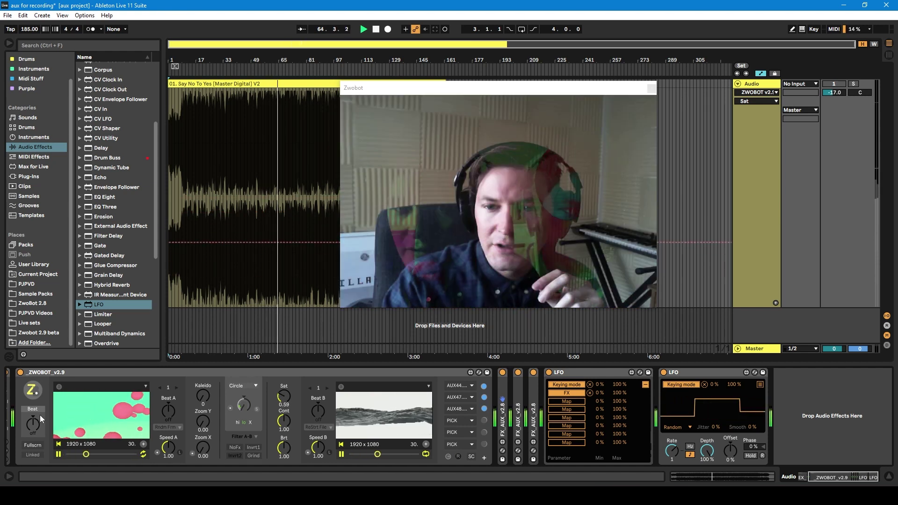
Step: Set Zwobot's Beat to 1/2n, toggle its beat zoom, and set Kaleido to 4
left_click(36, 420)
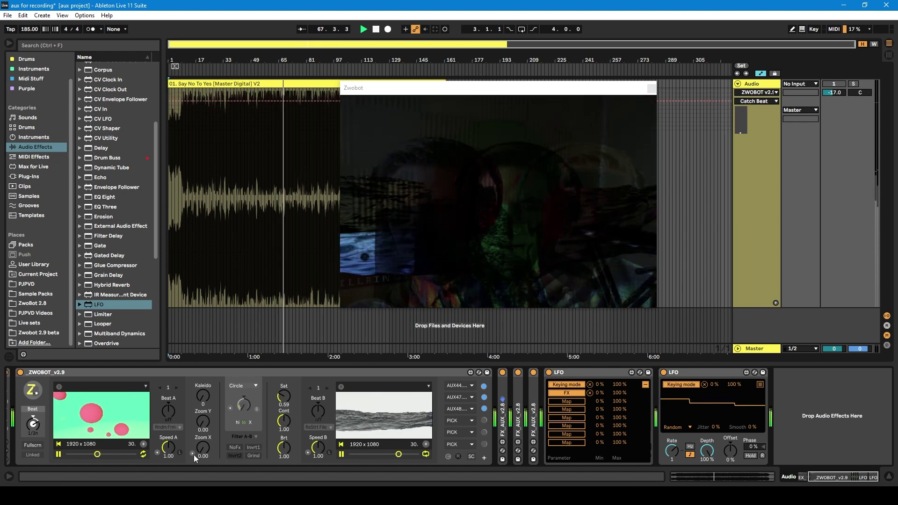
left_click(194, 455)
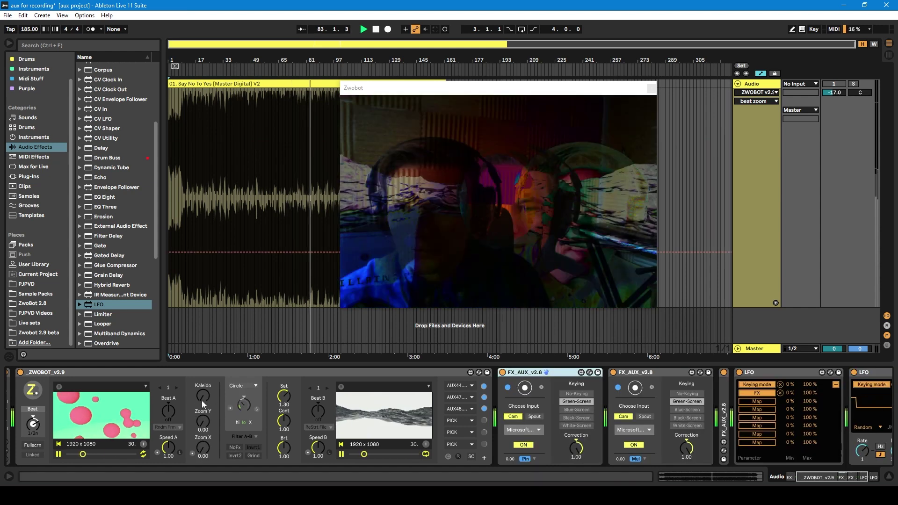
left_click_drag(202, 395, 202, 386)
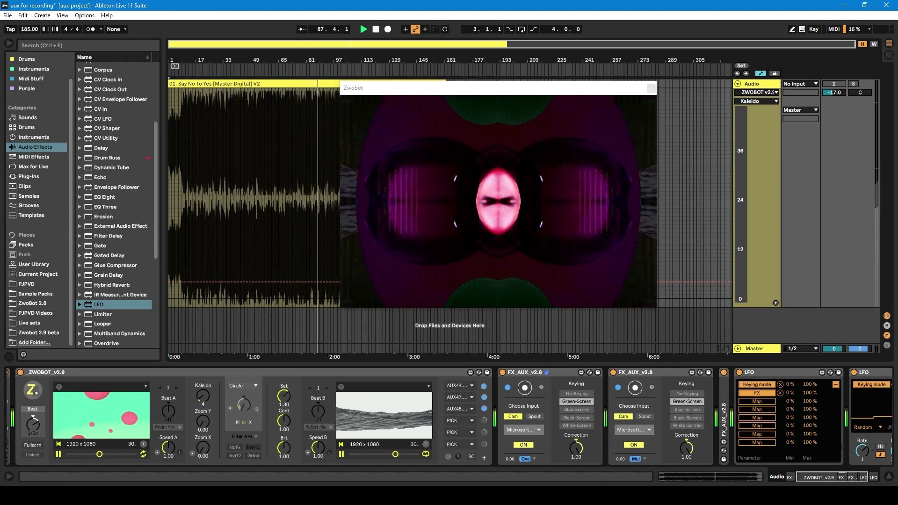
Step: Collapse the expanded FX_AUX devices and restart playback from the beginning with the audio track switched on and the browser hidden
double_click(531, 372)
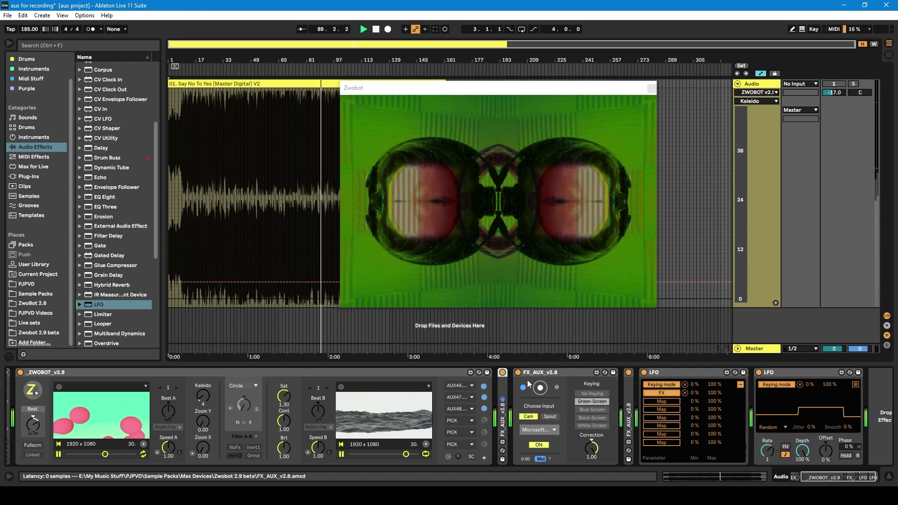
double_click(549, 373)
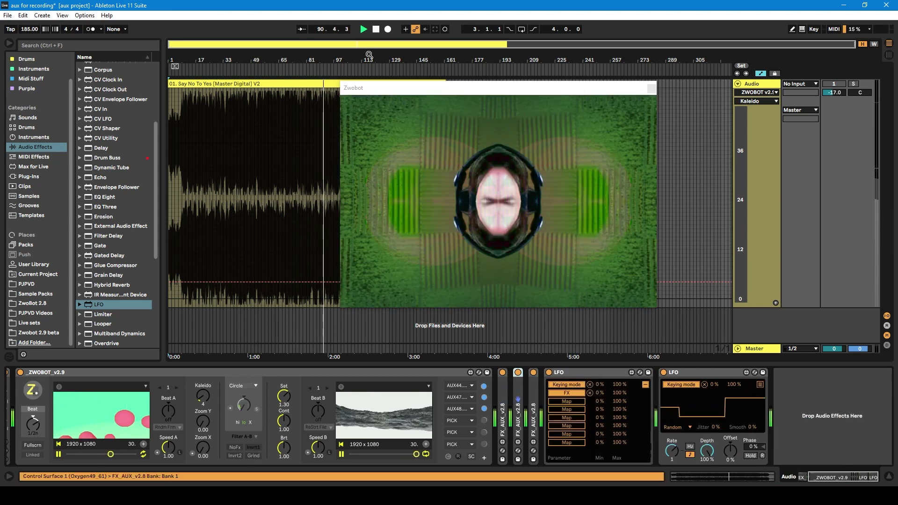
left_click(376, 29)
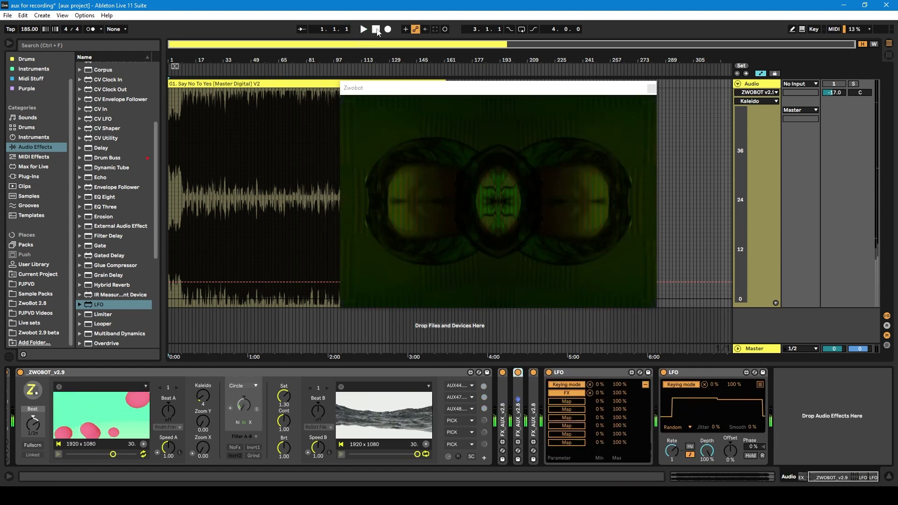
left_click(10, 45)
left_click(834, 84)
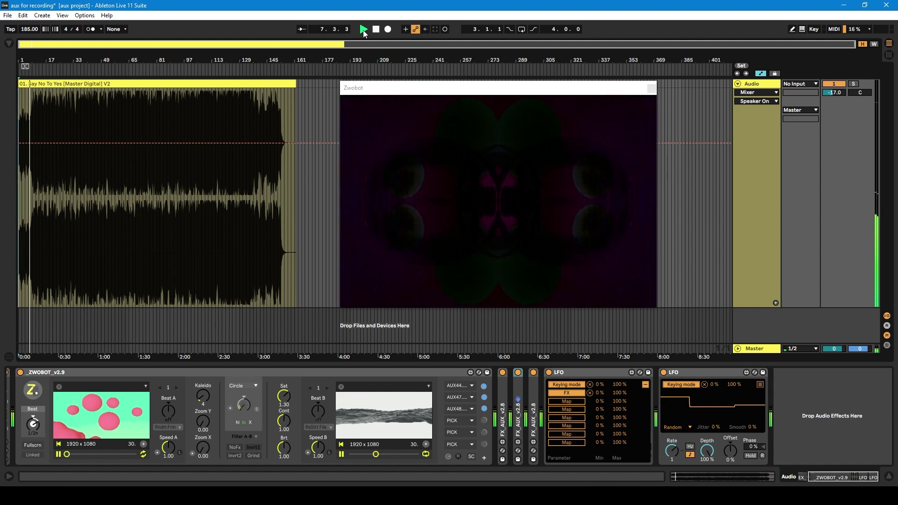
Step: Add a third LFO at the end of the device chain and map it to Zwobot's Kaleido with a 10% maximum
left_click(9, 44)
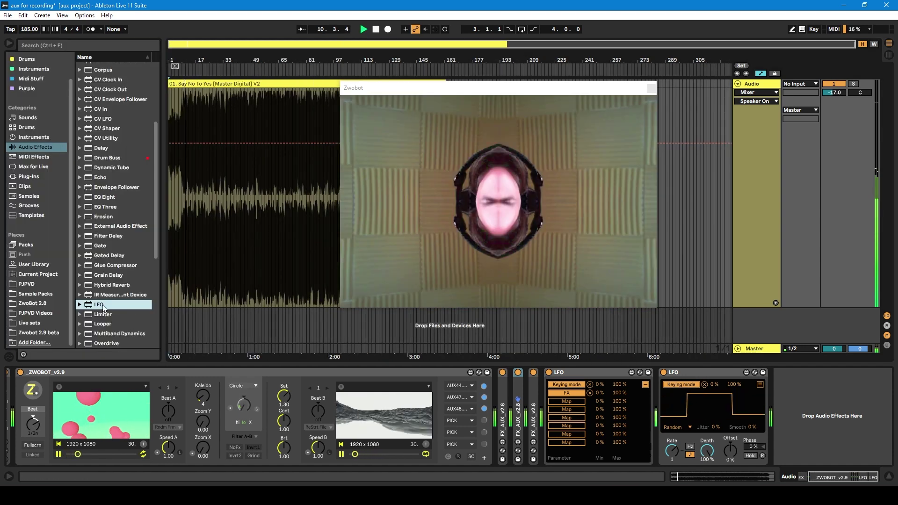
left_click(795, 384)
left_click(202, 396)
left_click(203, 396)
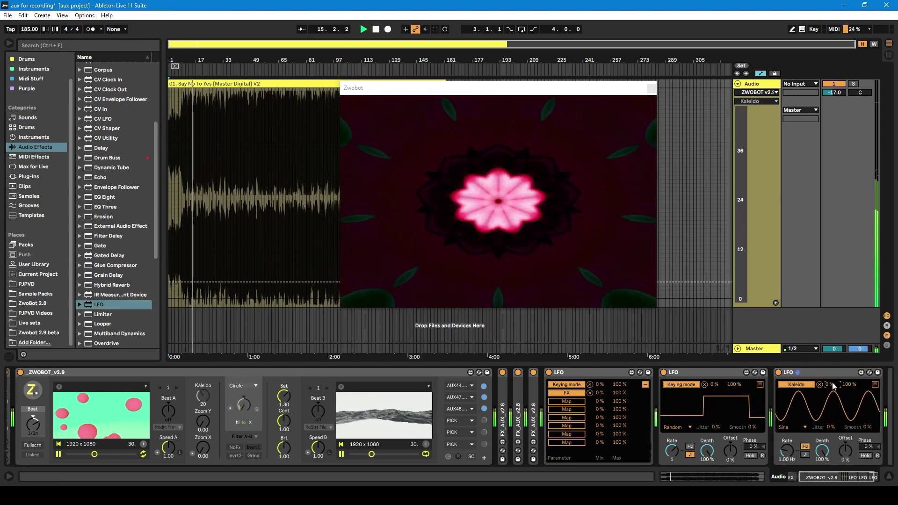
type("10")
key("Return")
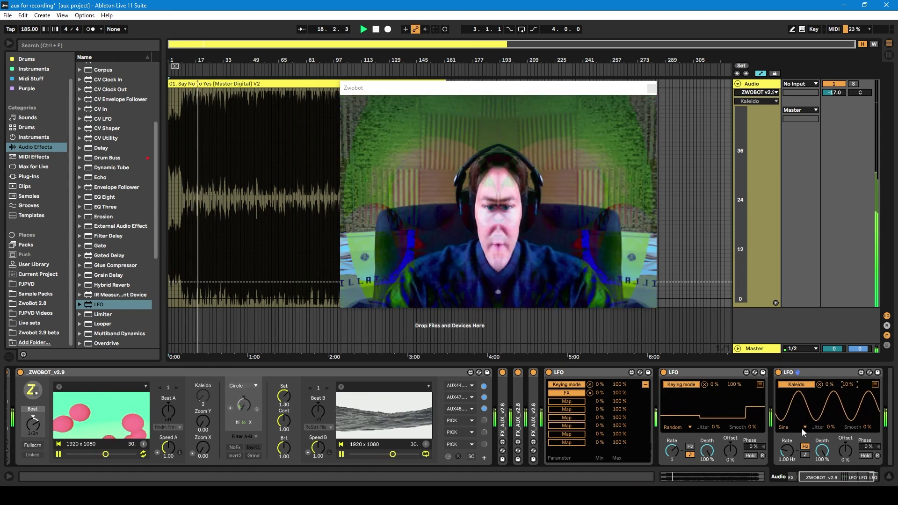
Step: Set the third LFO's shape to Random with a tempo-synced rate of 1/8
left_click(801, 428)
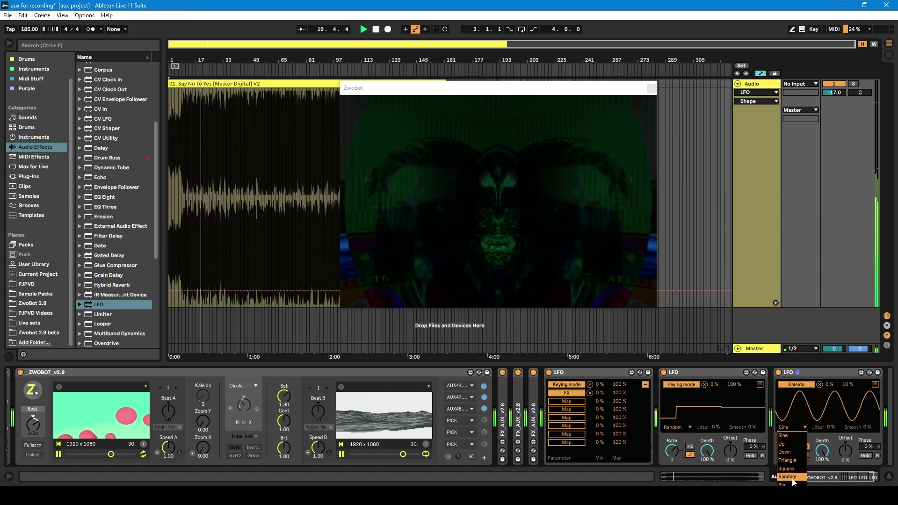
left_click(791, 476)
left_click(805, 455)
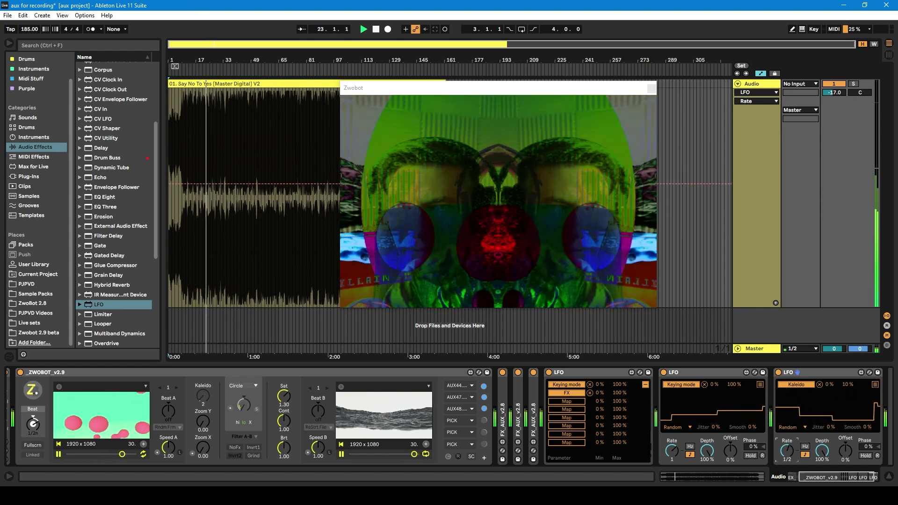
left_click_drag(791, 451, 792, 469)
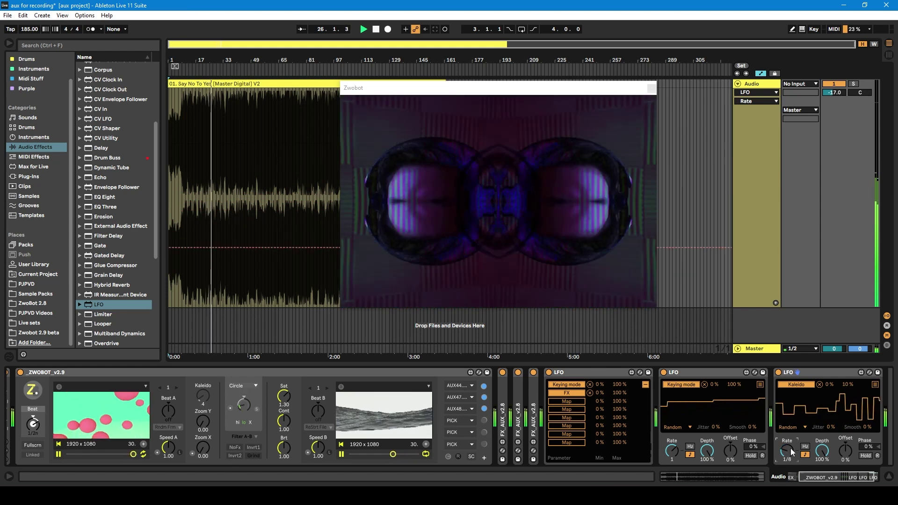
left_click_drag(861, 478, 864, 479)
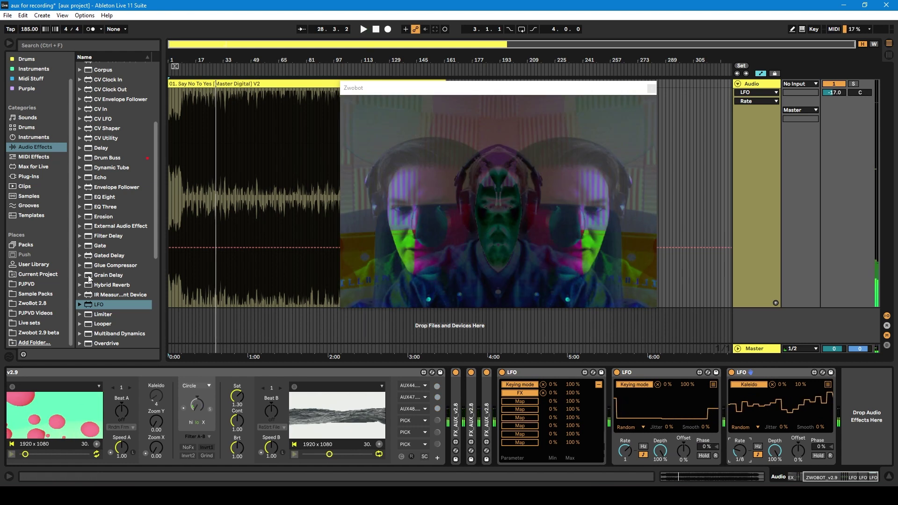
Step: Add a fourth LFO with a Square shape and tempo-synced rate of 2, mapped to the third LFO's Jitter
left_click_drag(94, 306, 864, 414)
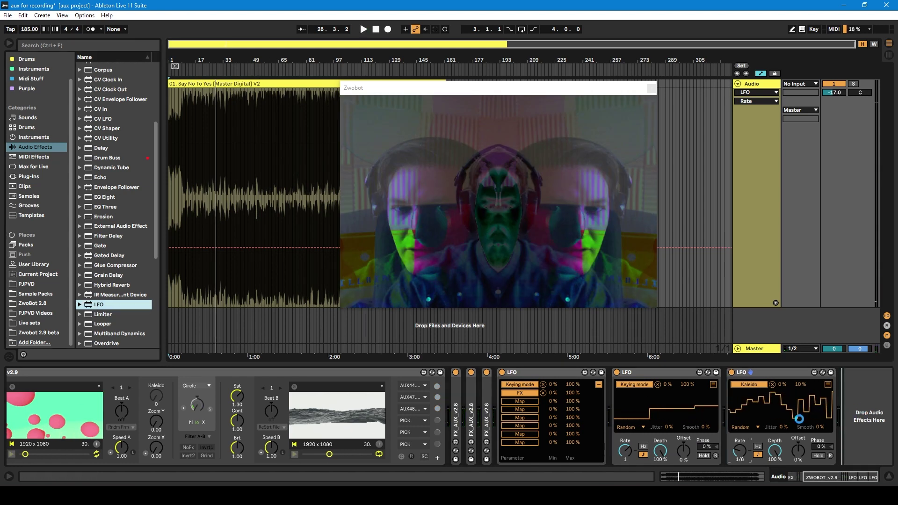
left_click_drag(798, 419, 767, 433)
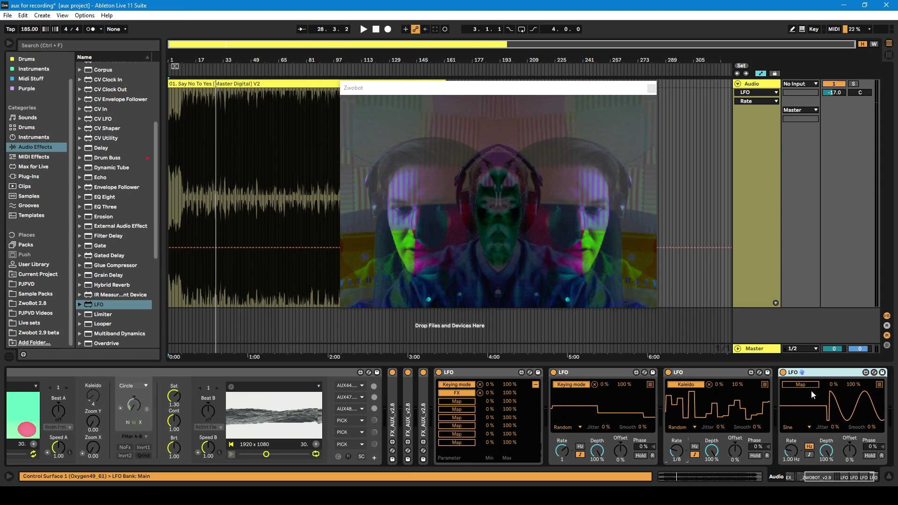
left_click(798, 427)
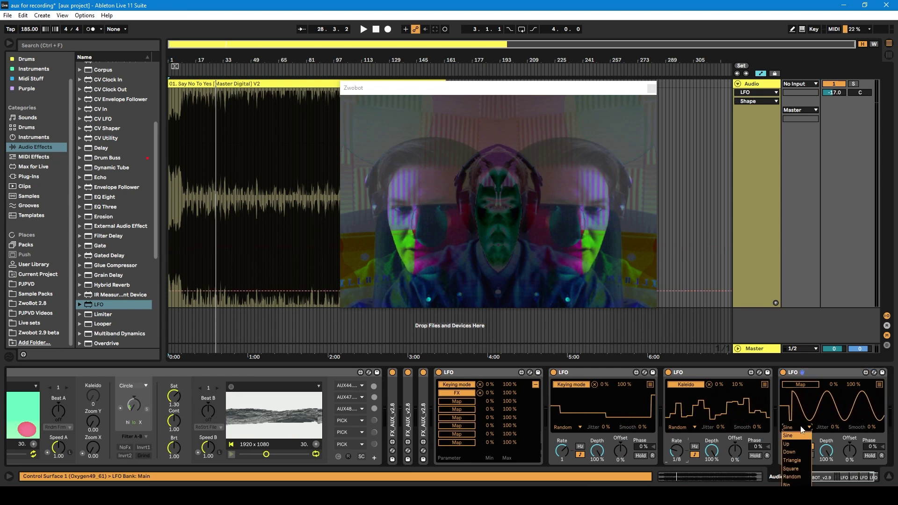
left_click(794, 473)
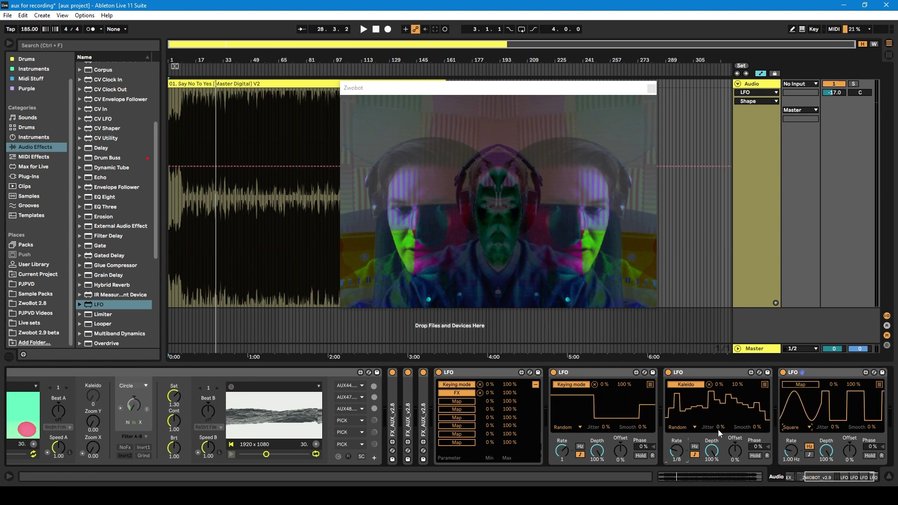
left_click(720, 427)
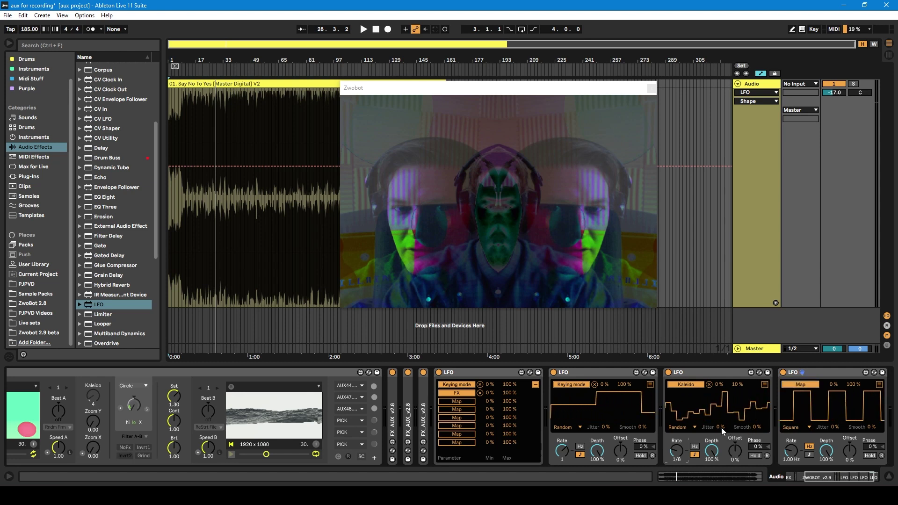
left_click(808, 454)
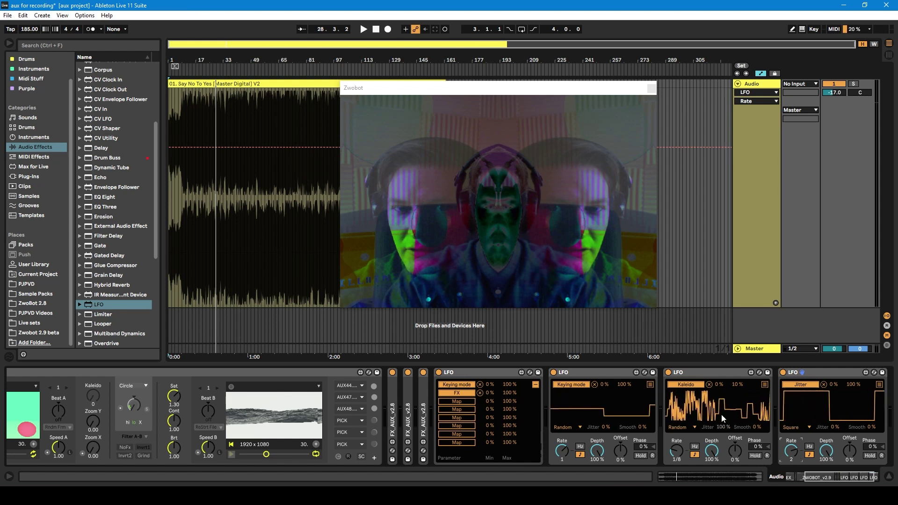
Step: Restart playback from the beginning and expand the three collapsed FX_AUX devices
left_click(375, 29)
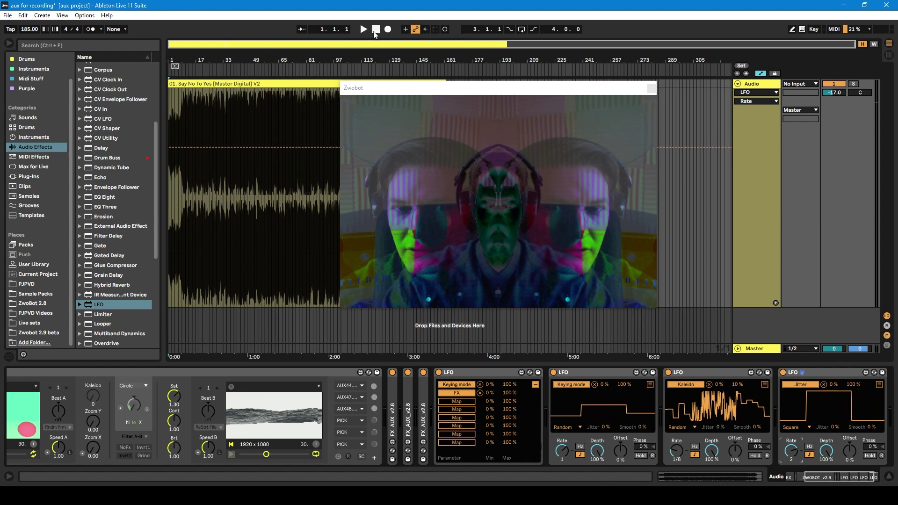
left_click(365, 29)
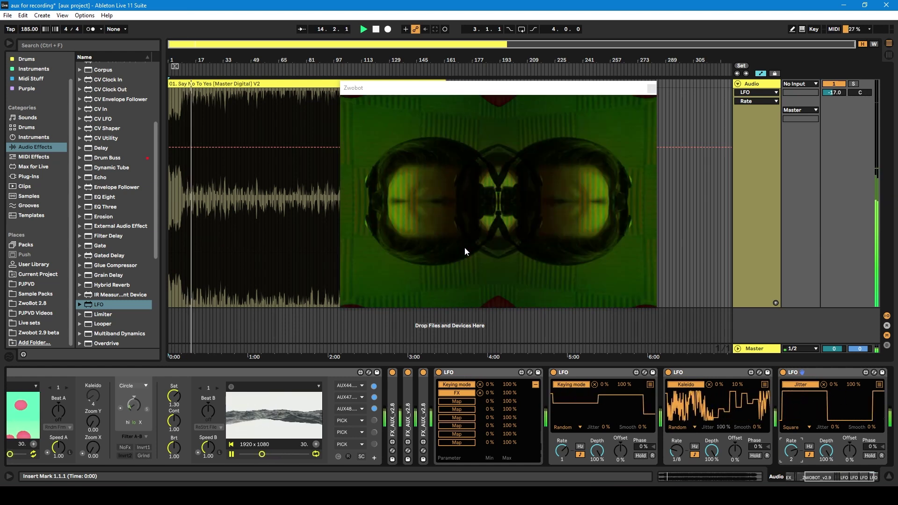
left_click_drag(844, 480, 826, 480)
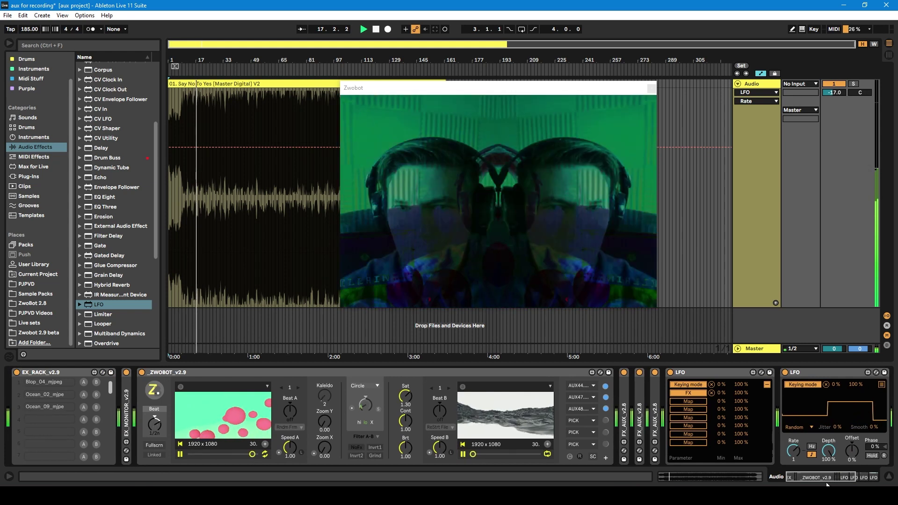
left_click(626, 421)
double_click(627, 422)
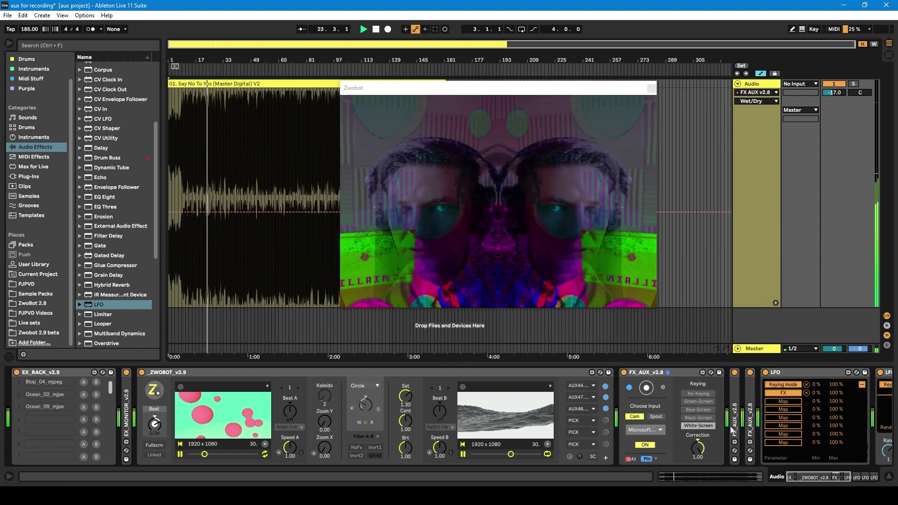
left_click(734, 430)
double_click(734, 430)
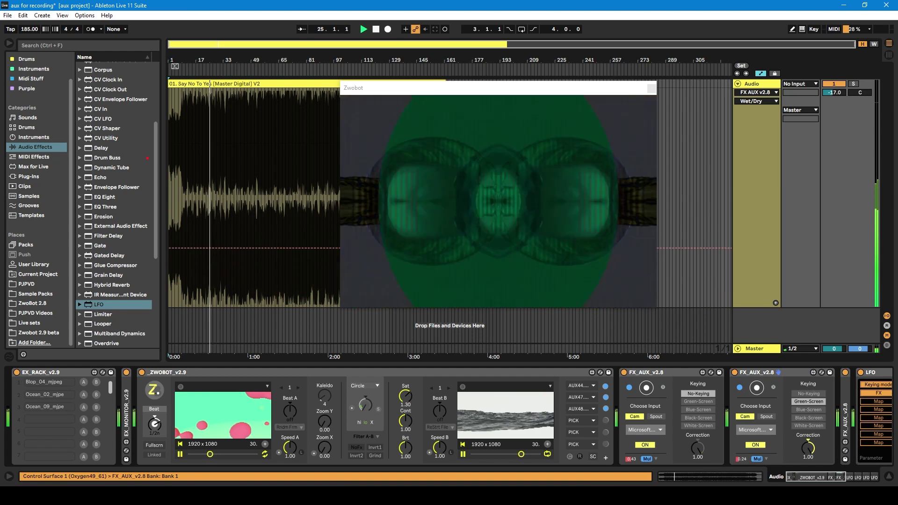
double_click(845, 426)
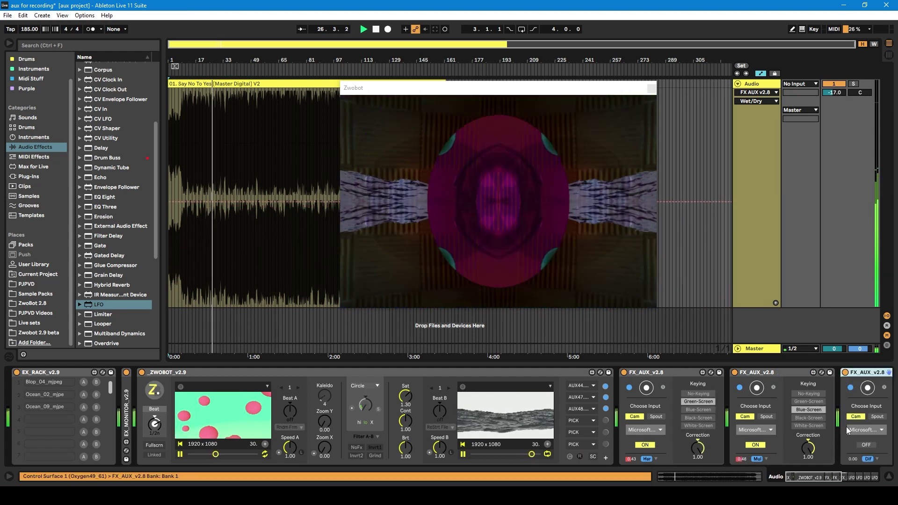
Step: Raise the third FX_AUX device's Wet/Dry amount to about 0.36
left_click(821, 475)
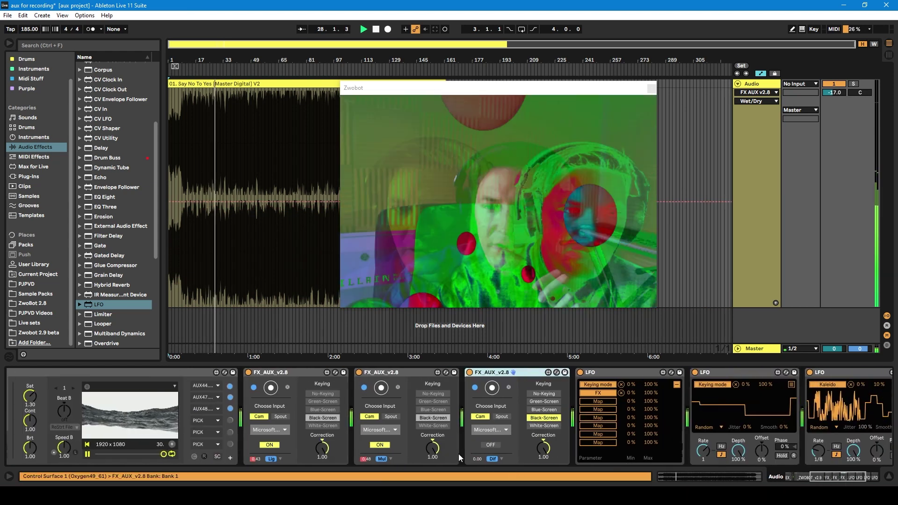
left_click_drag(478, 459, 478, 442)
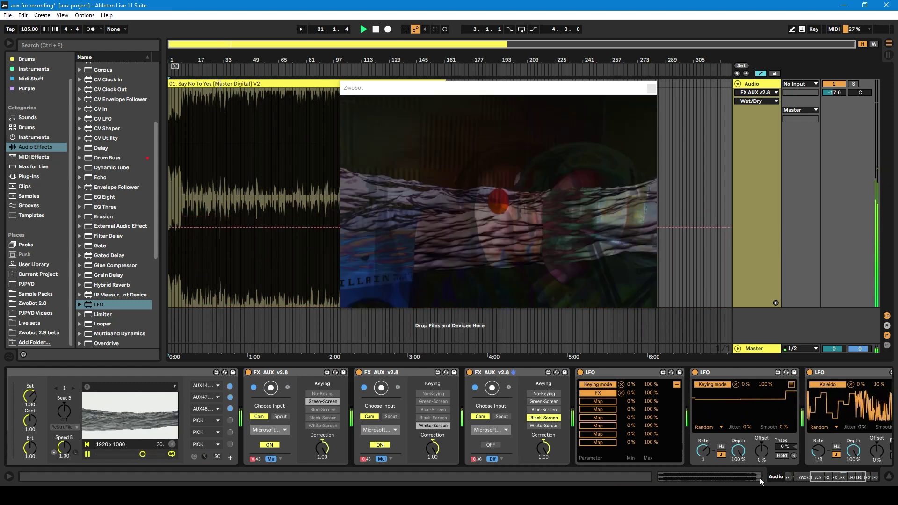
Step: Set Zwobot's Beat A to 1/4n
left_click_drag(842, 476, 841, 477)
left_click(803, 475)
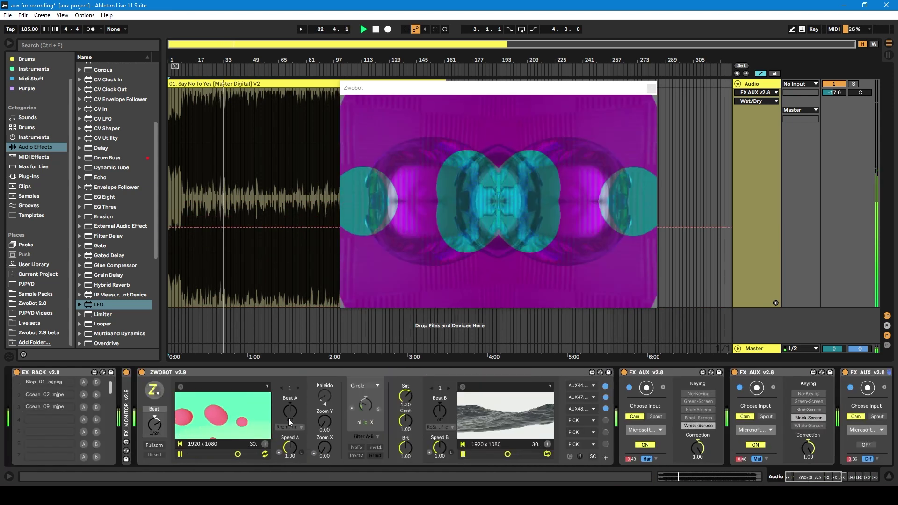
left_click(302, 428)
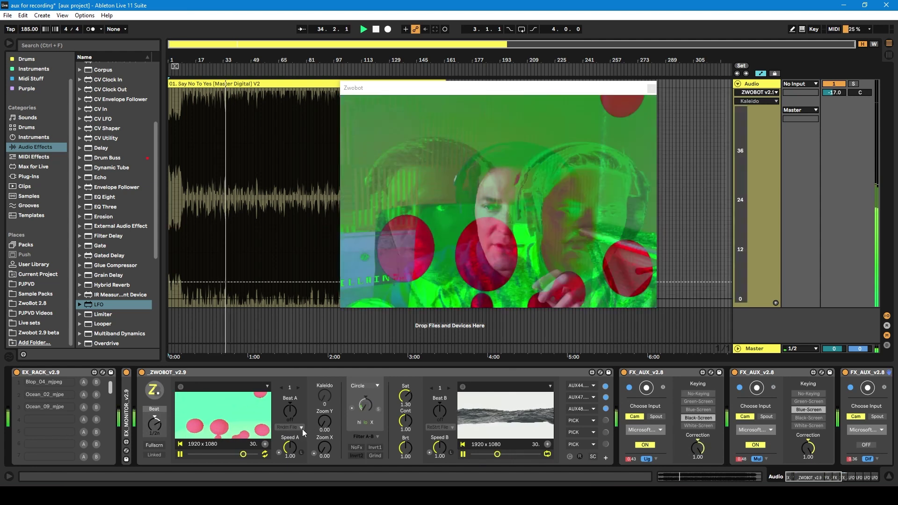
left_click_drag(290, 411, 290, 401)
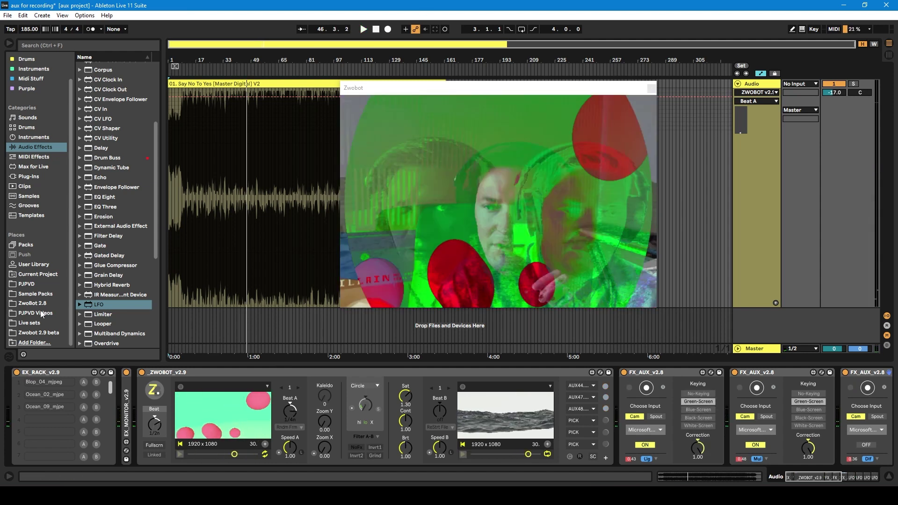
Step: Open the Zwobot 2.9 beta folder in the browser and look through its list of FX devices
left_click(30, 332)
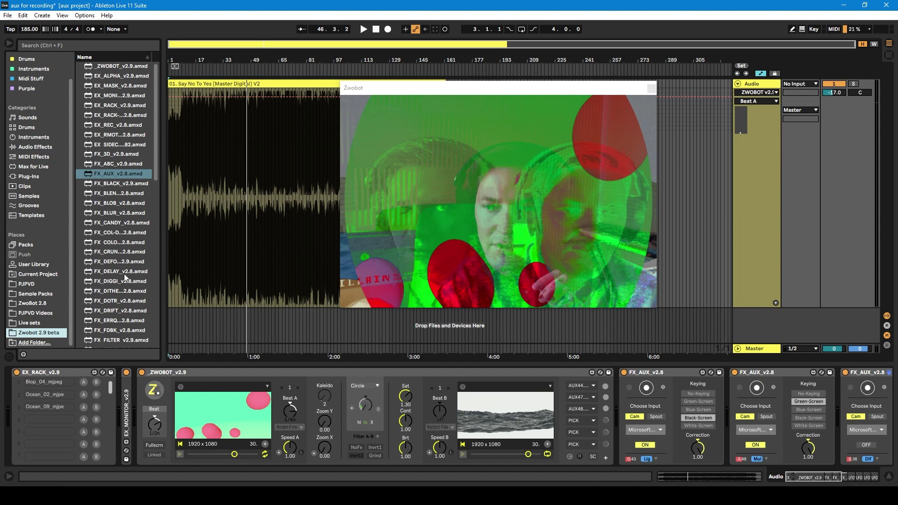
scroll(125, 273, "down", 7)
scroll(114, 320, "down", 4)
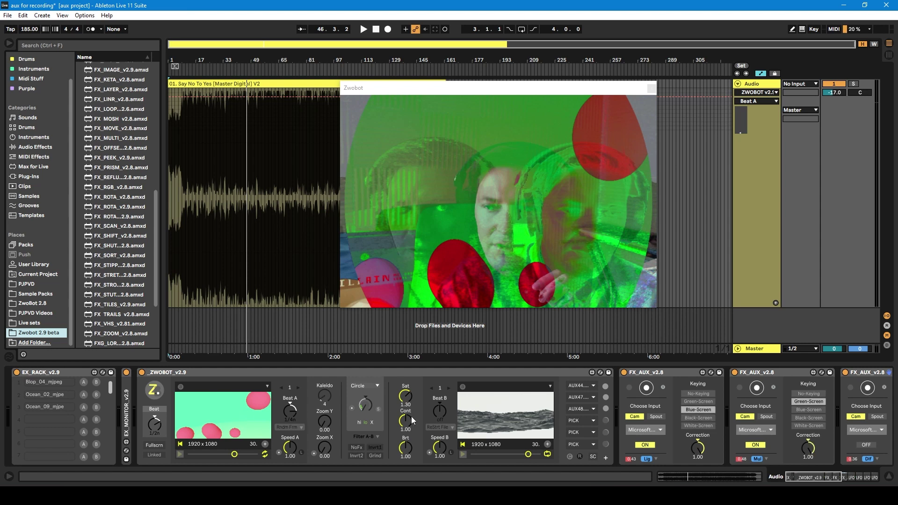
scroll(126, 302, "up", 8)
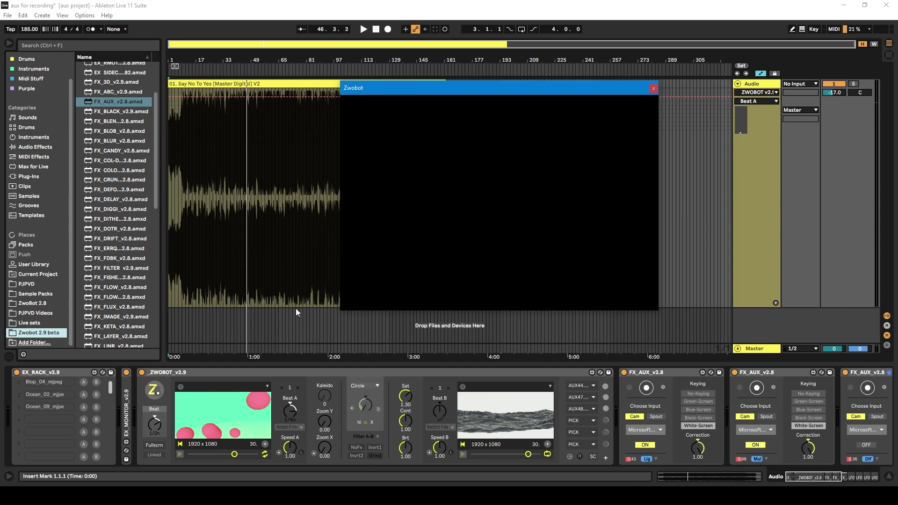
scroll(102, 209, "down", 3)
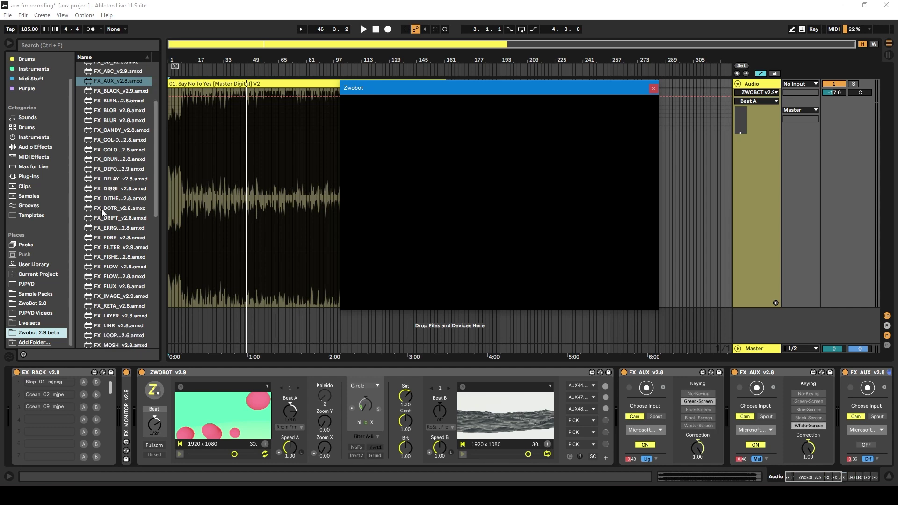